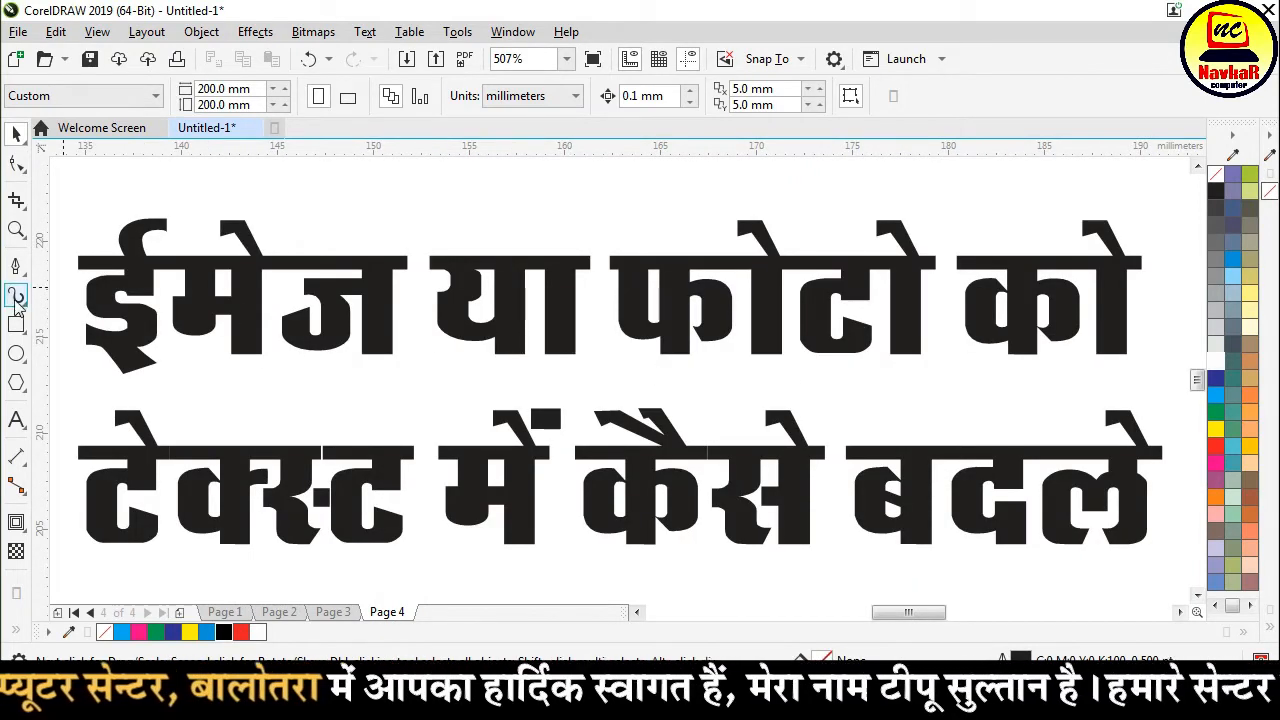
click(16, 420)
drag(114, 320, 1117, 482)
click(380, 190)
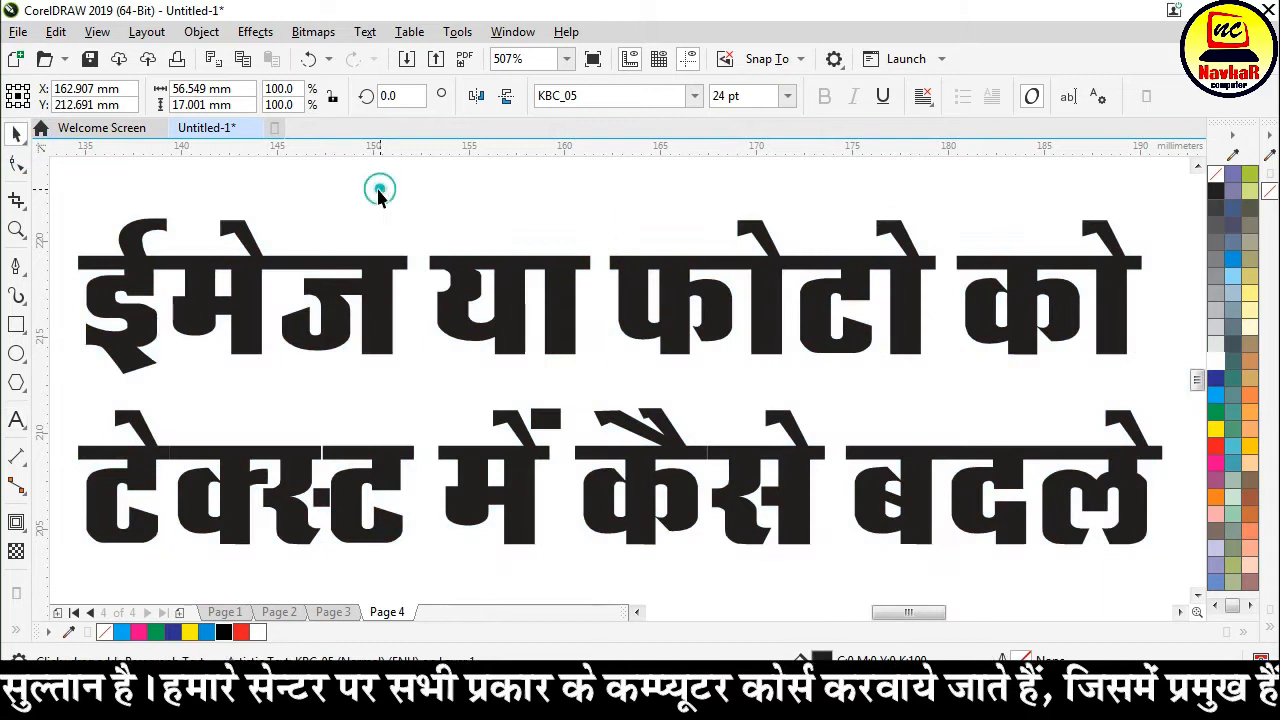
scroll(386, 184, down, 2)
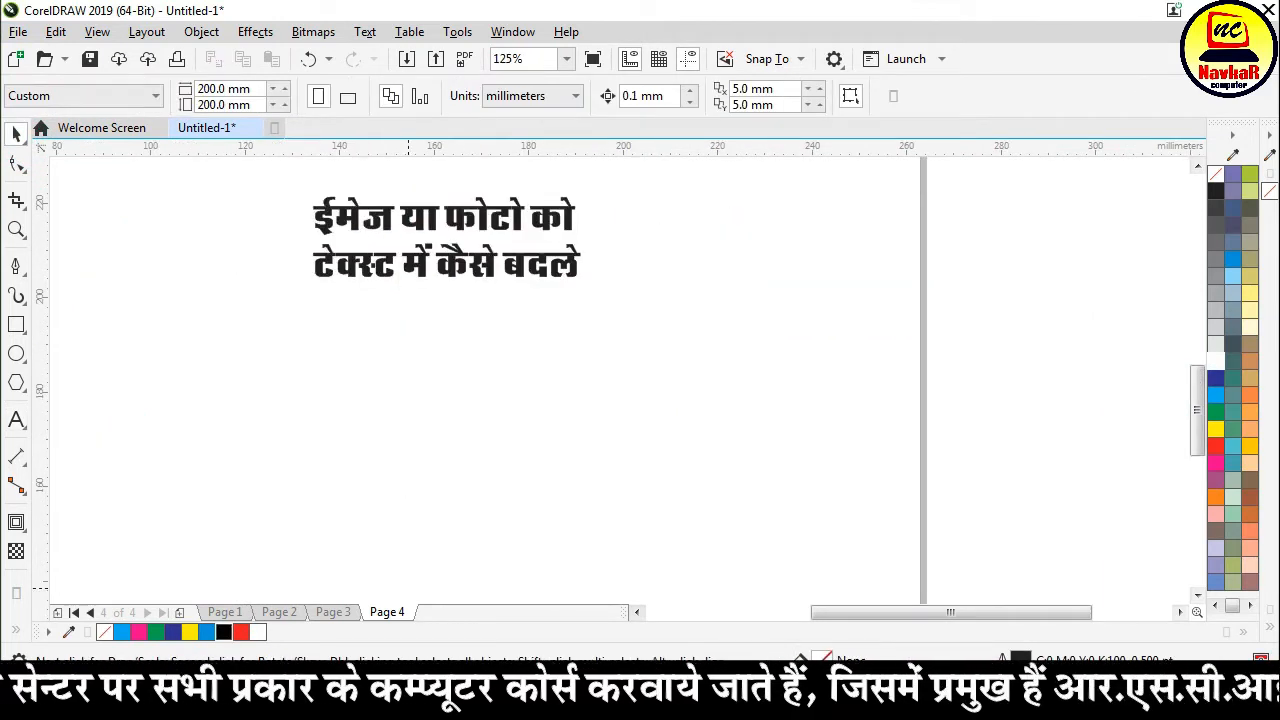
Switch to Chrome and search Google Images for "application in english image" in a new tab
click(412, 702)
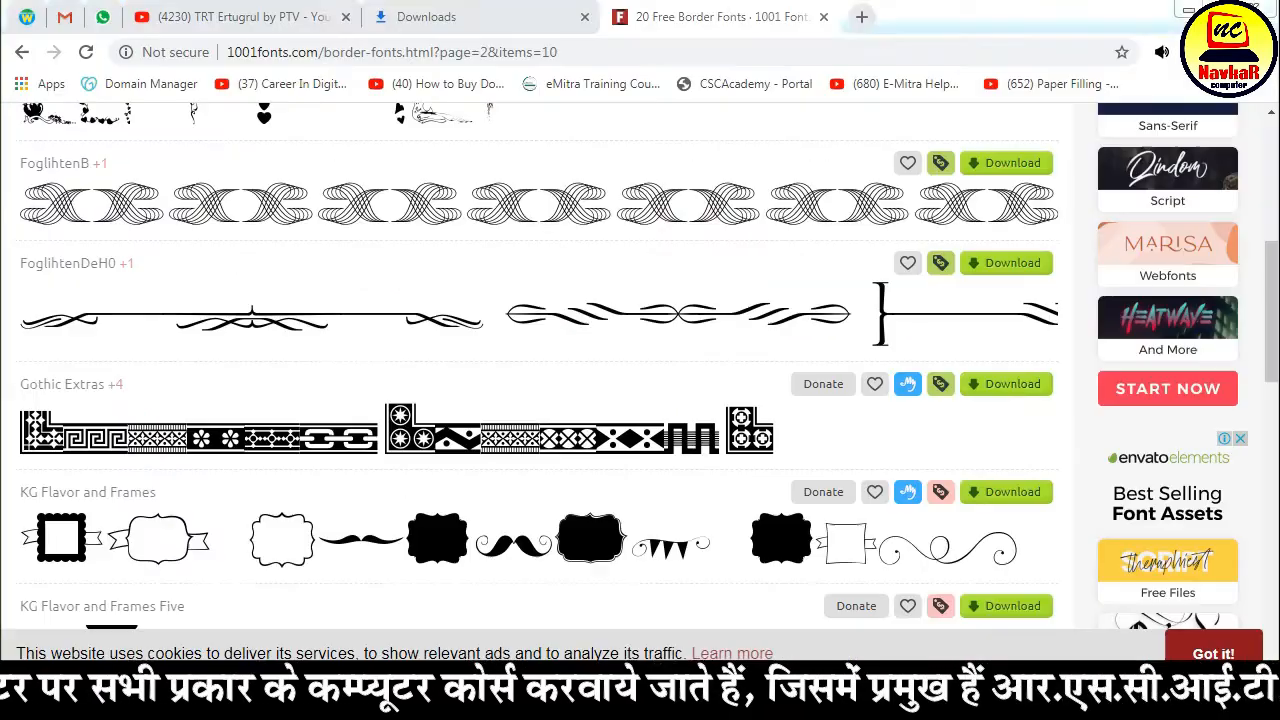
click(861, 20)
click(777, 55)
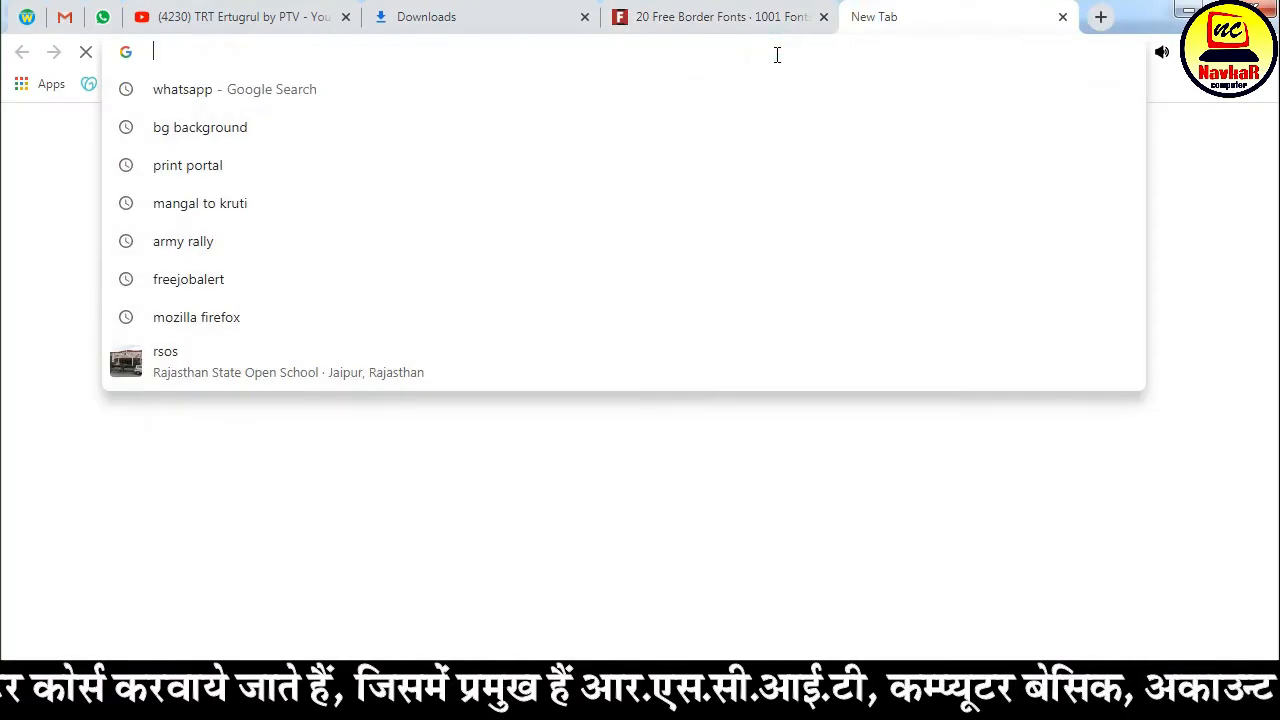
text(applica)
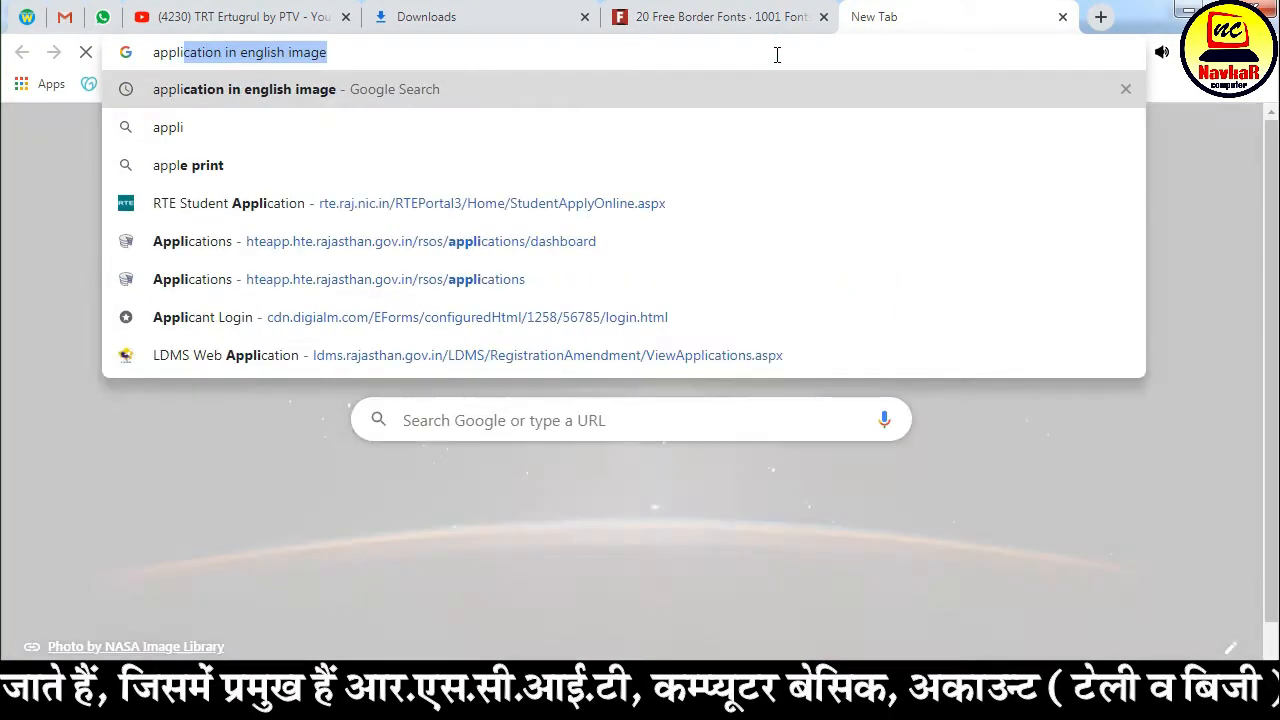
key(Return)
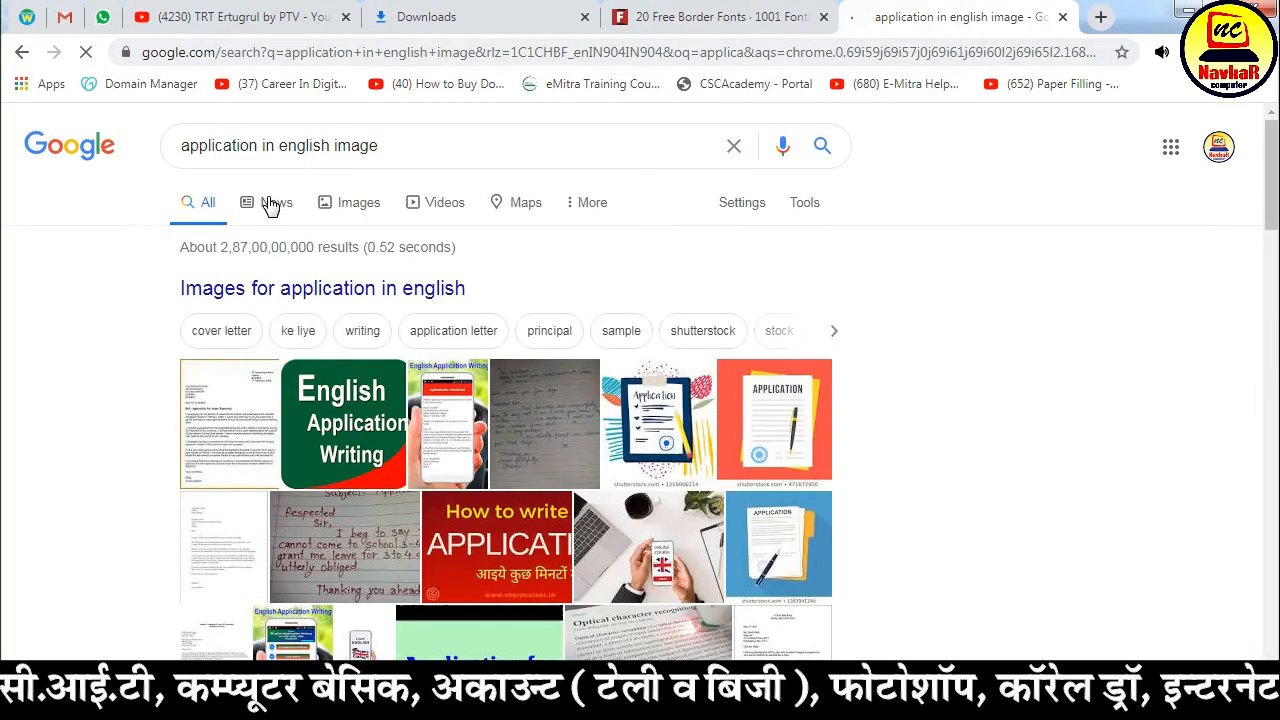
click(362, 205)
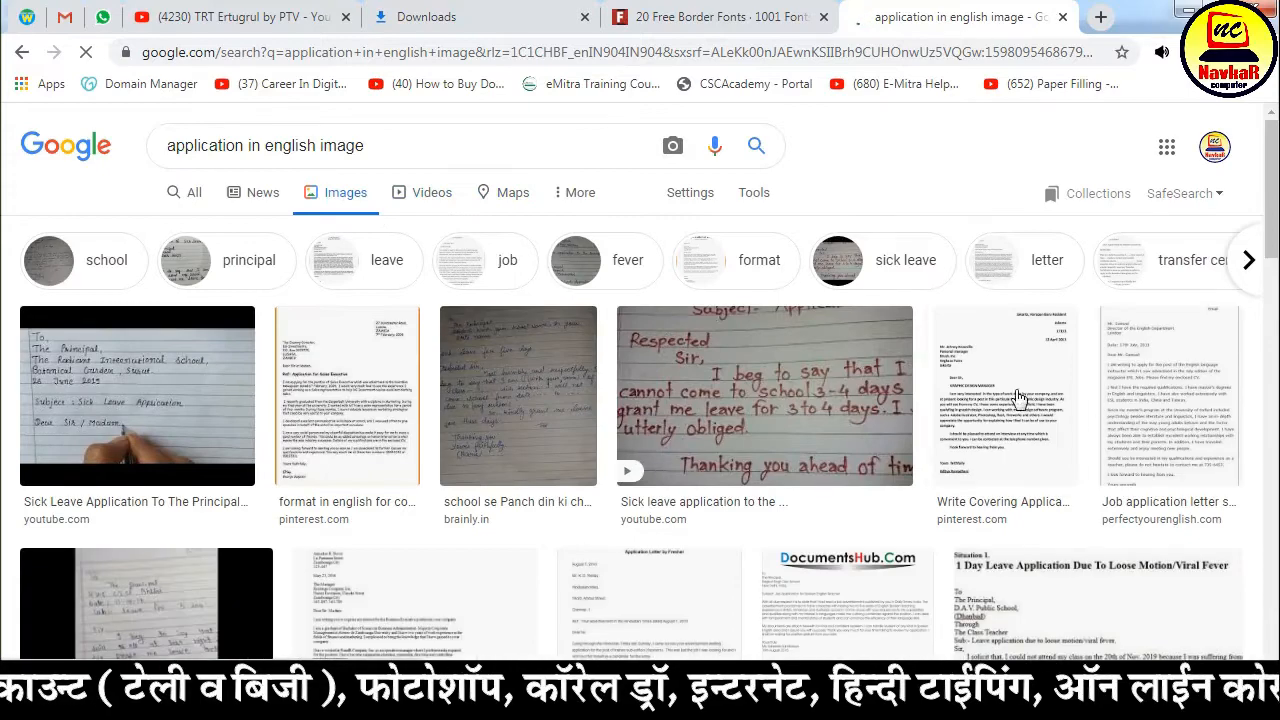
Open the "1 Day Leave Application Due To Loose Motion/Viral Fever" picture from anekroop.com at full size in its own tab
scroll(655, 462, down, 3)
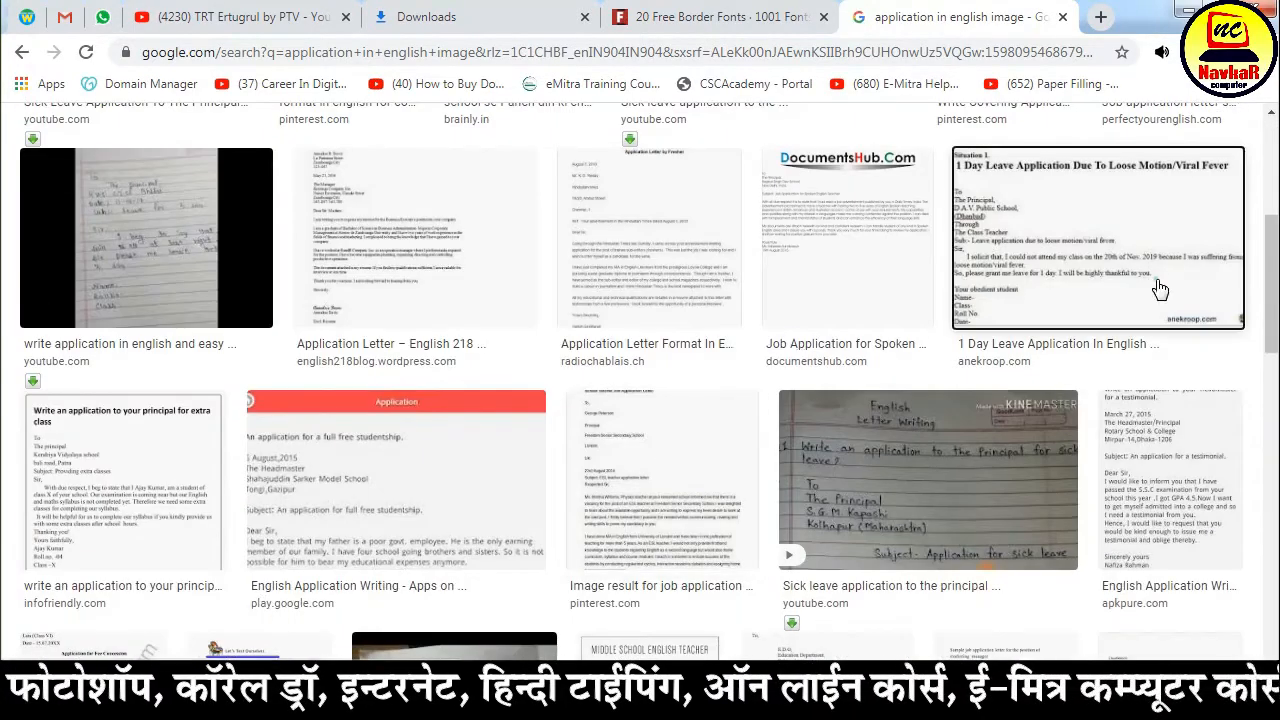
click(1134, 290)
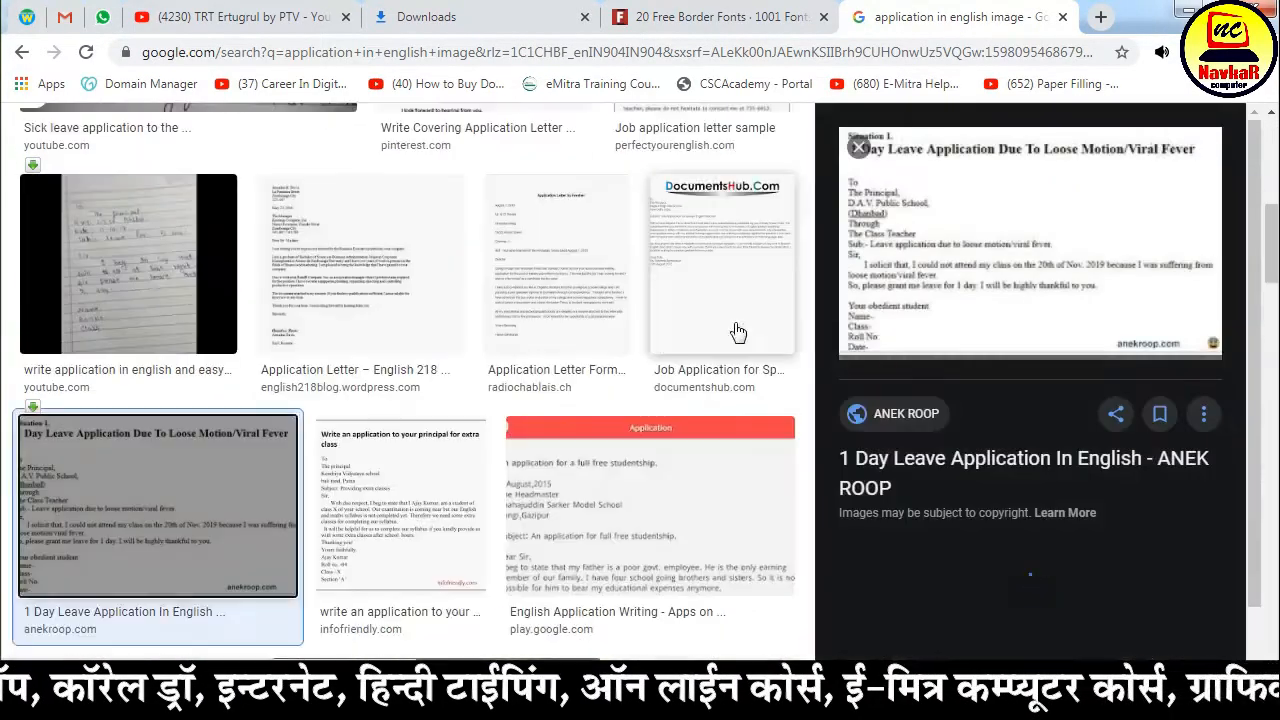
right_click(957, 253)
click(1015, 393)
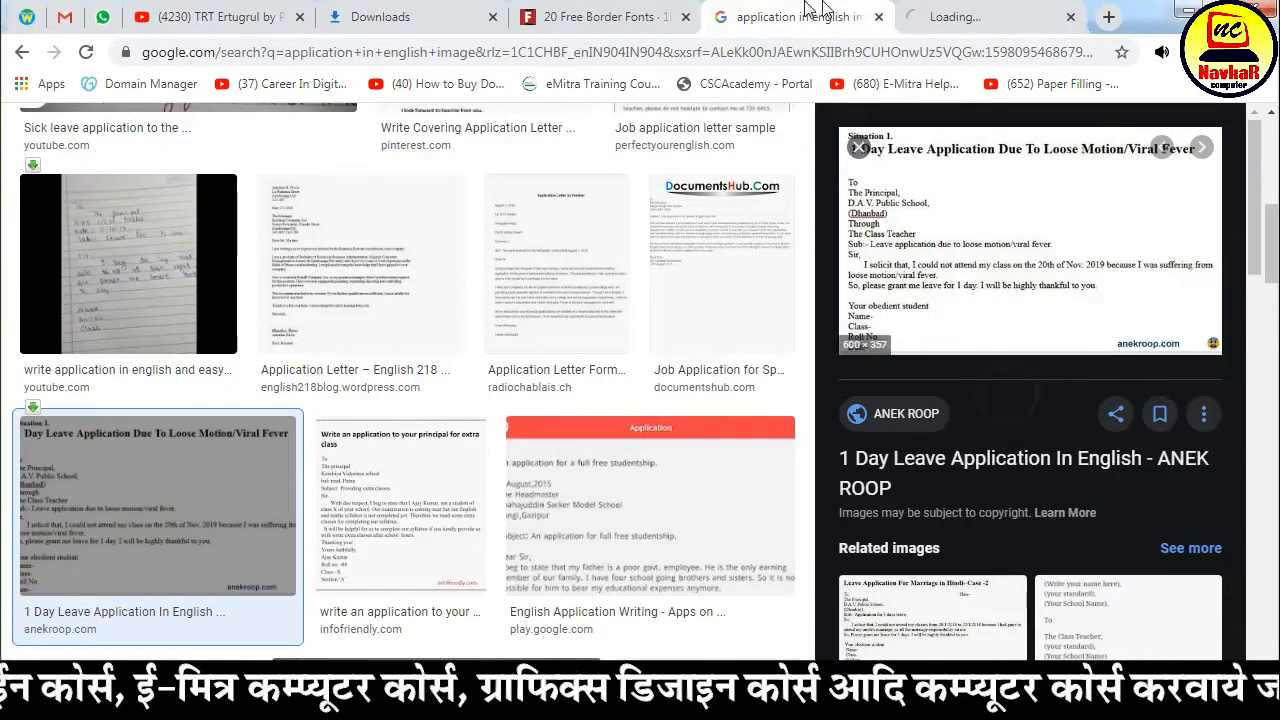
click(944, 14)
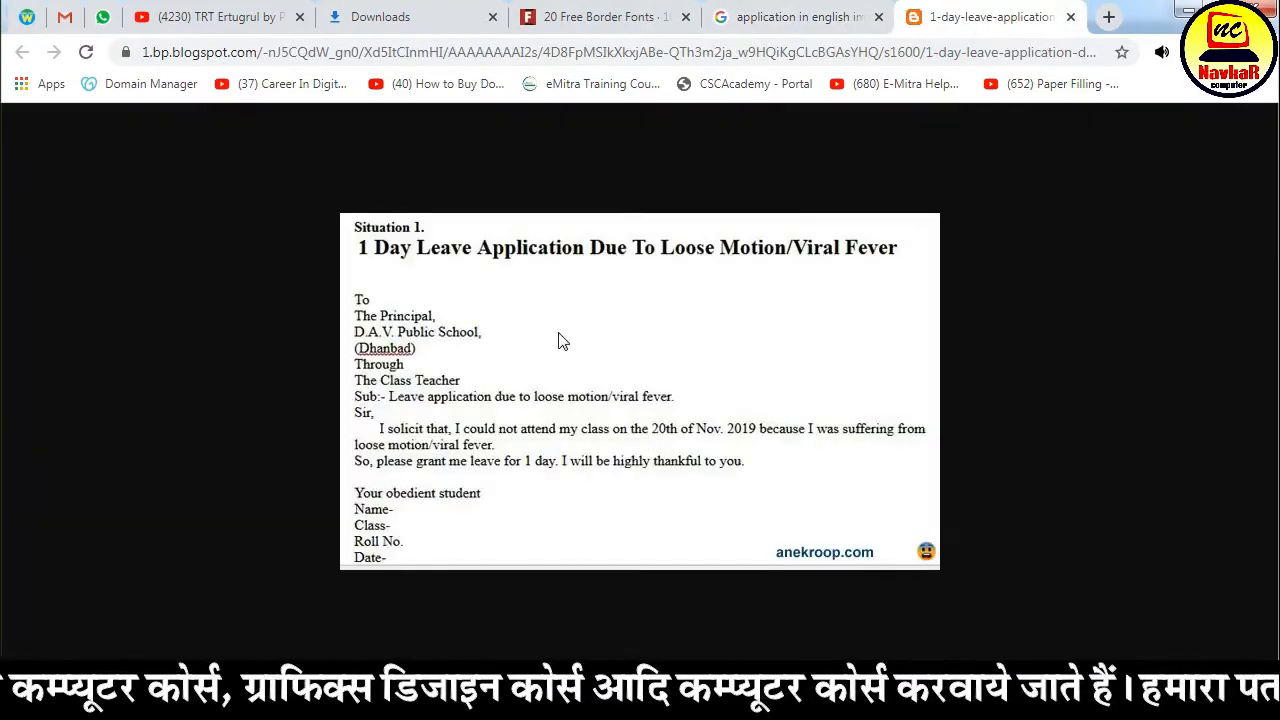
Start saving the leave application image and browse to the GRAPHICS DESIGN FOR STUDENT folder on Local Disk (E:)
right_click(560, 341)
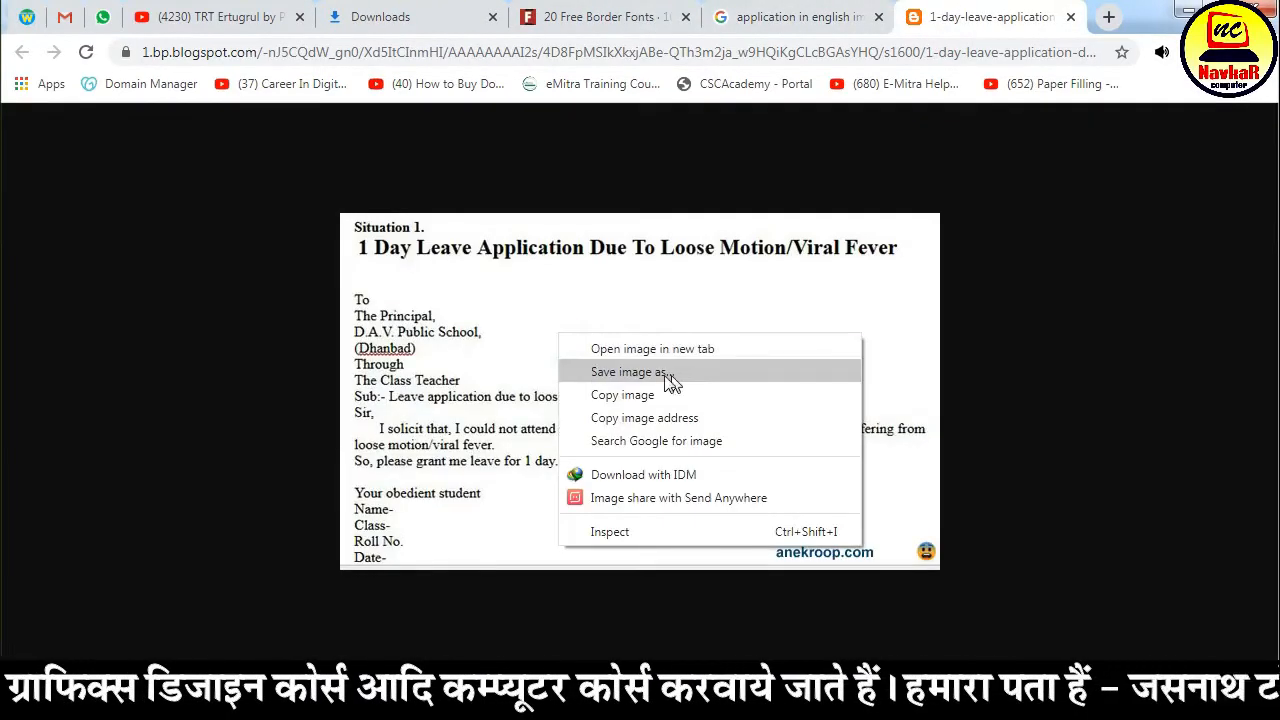
click(658, 373)
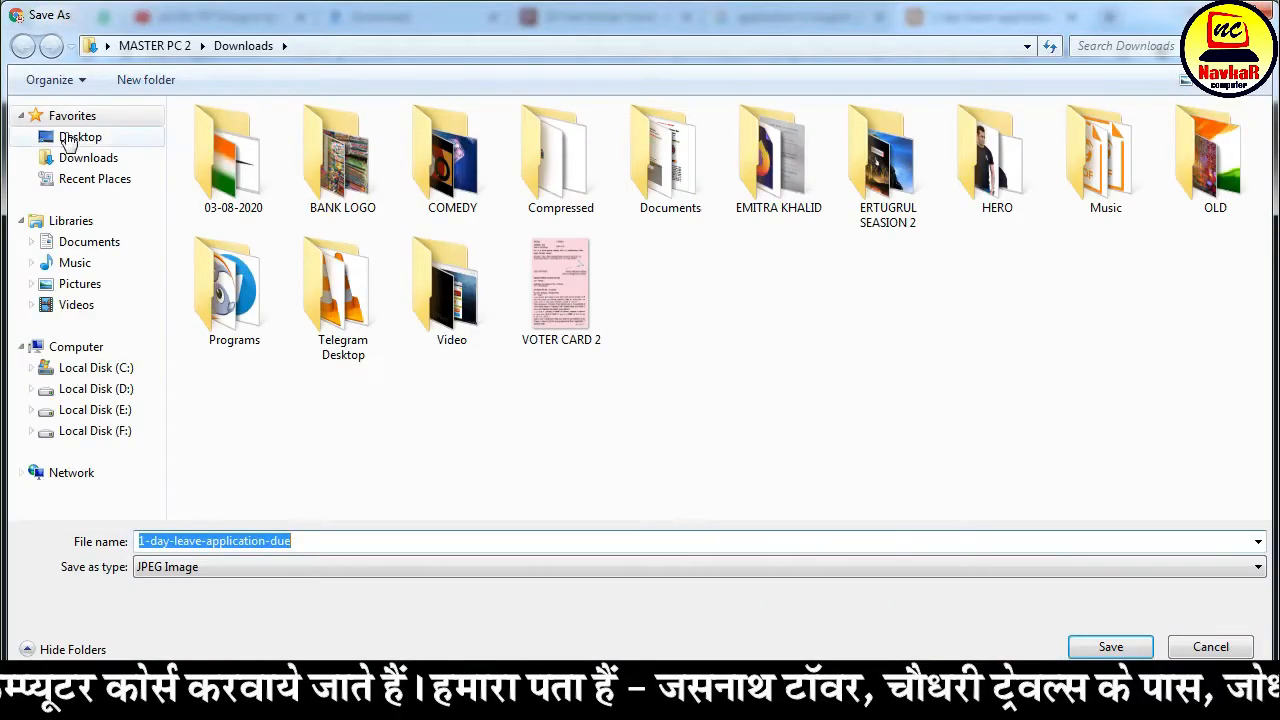
click(73, 143)
click(844, 148)
double_click(844, 148)
double_click(858, 150)
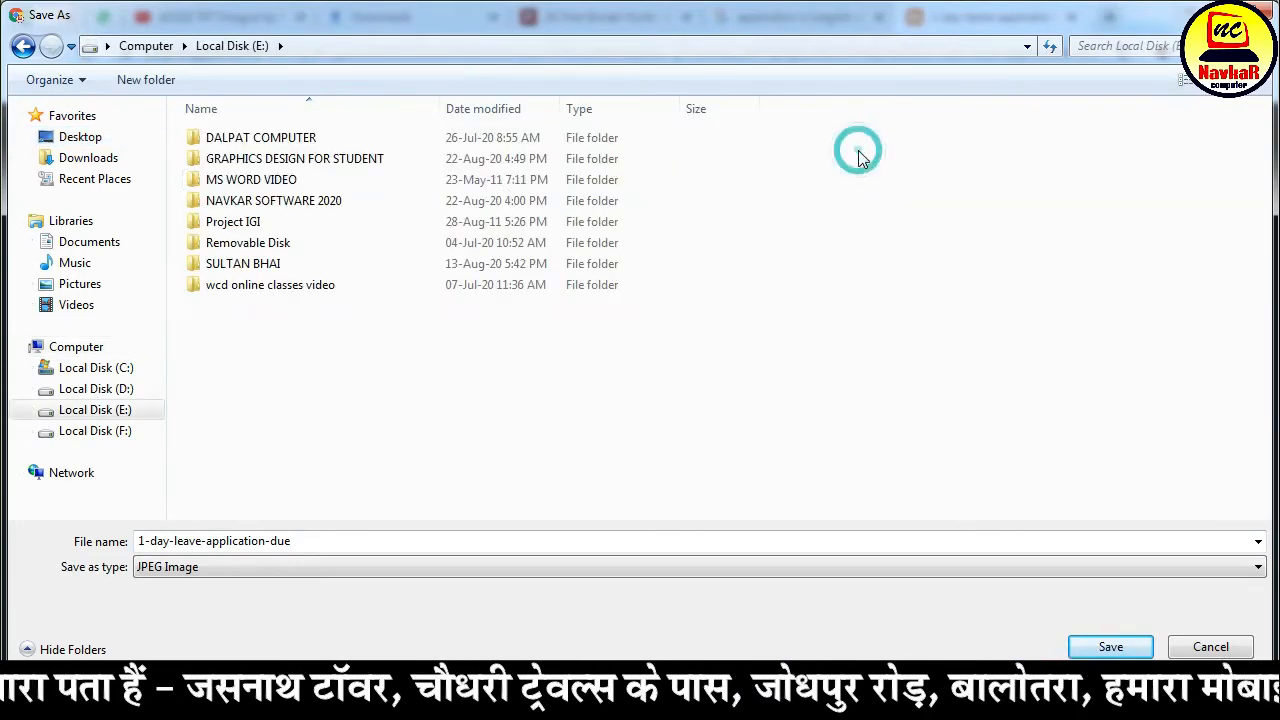
double_click(283, 159)
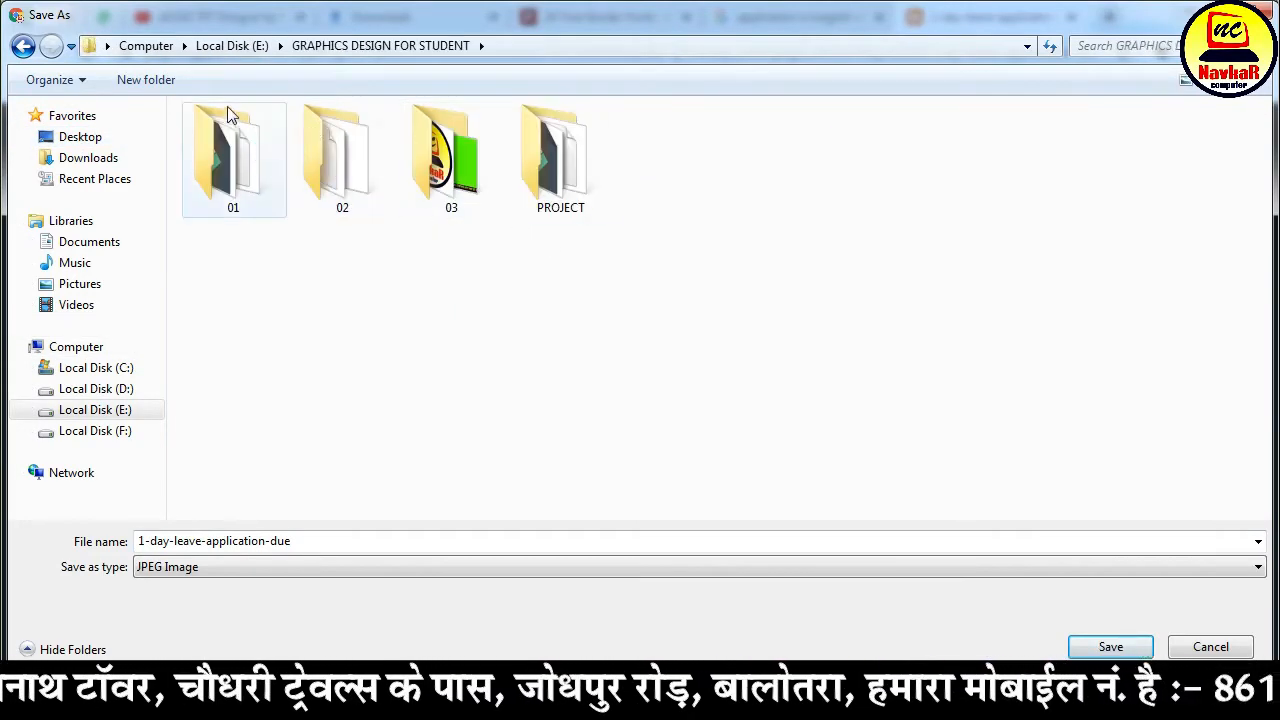
Create a folder named 04 and save the image in it as the JPEG 1-day-leave-application-due
click(180, 88)
text(04)
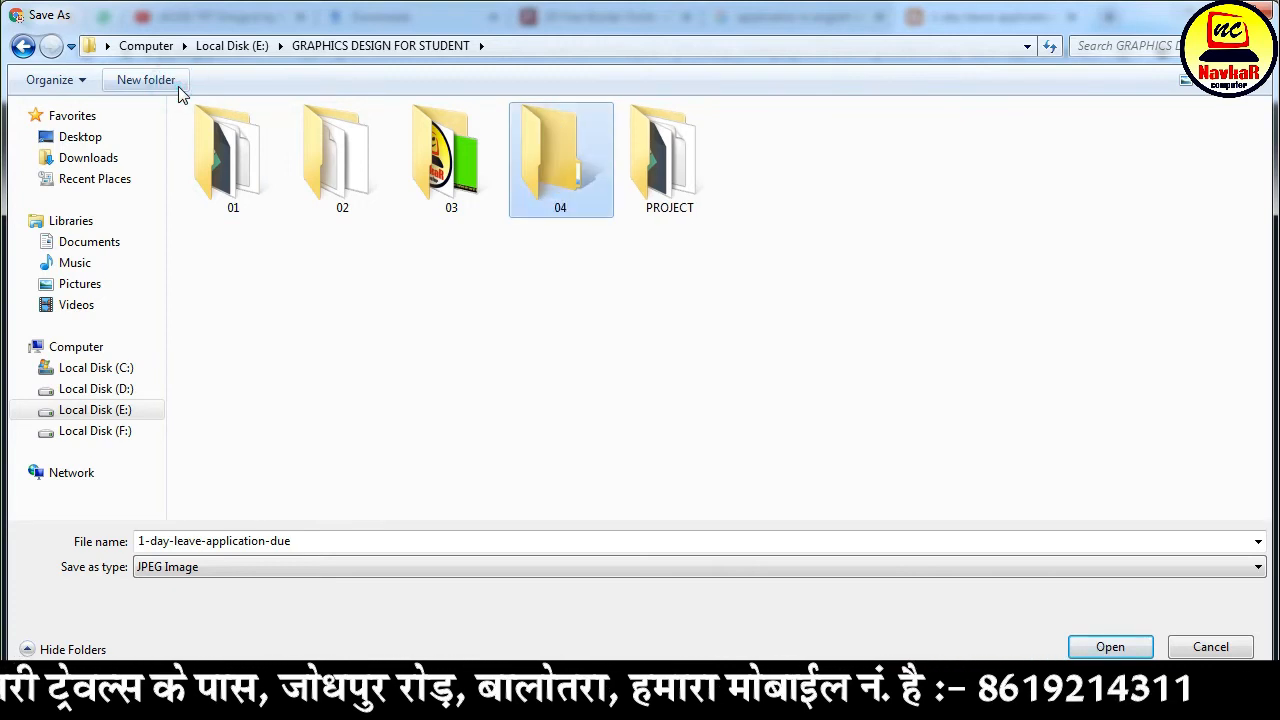
key(Return)
key(Return)
click(1110, 647)
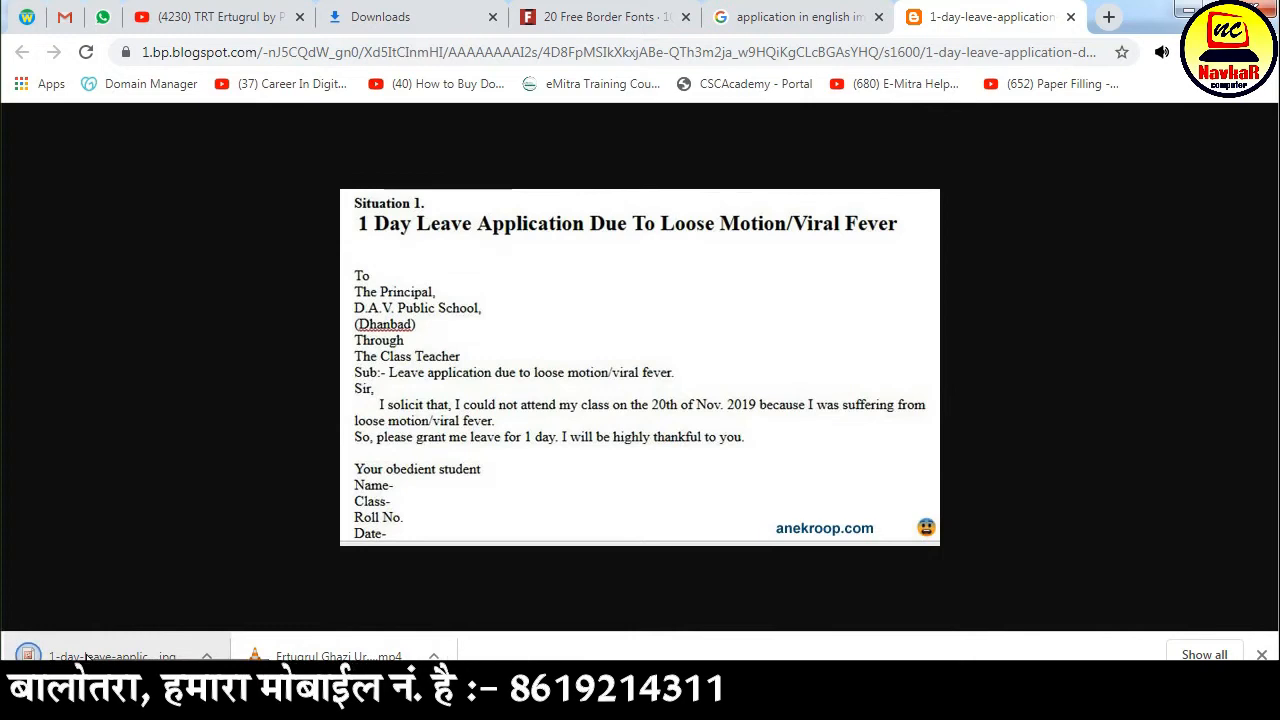
Open the downloaded leave application image, dismiss the Office activation wizard, inspect the letter enlarged, and close the viewer
click(86, 656)
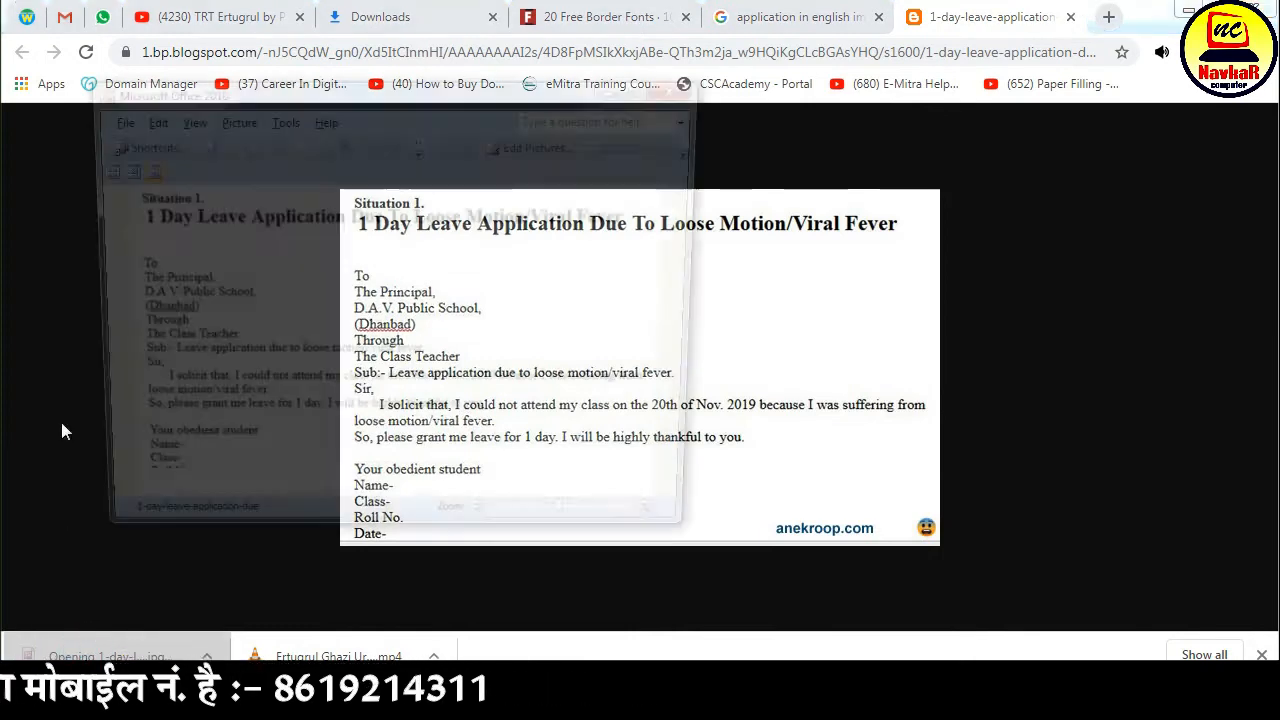
click(647, 86)
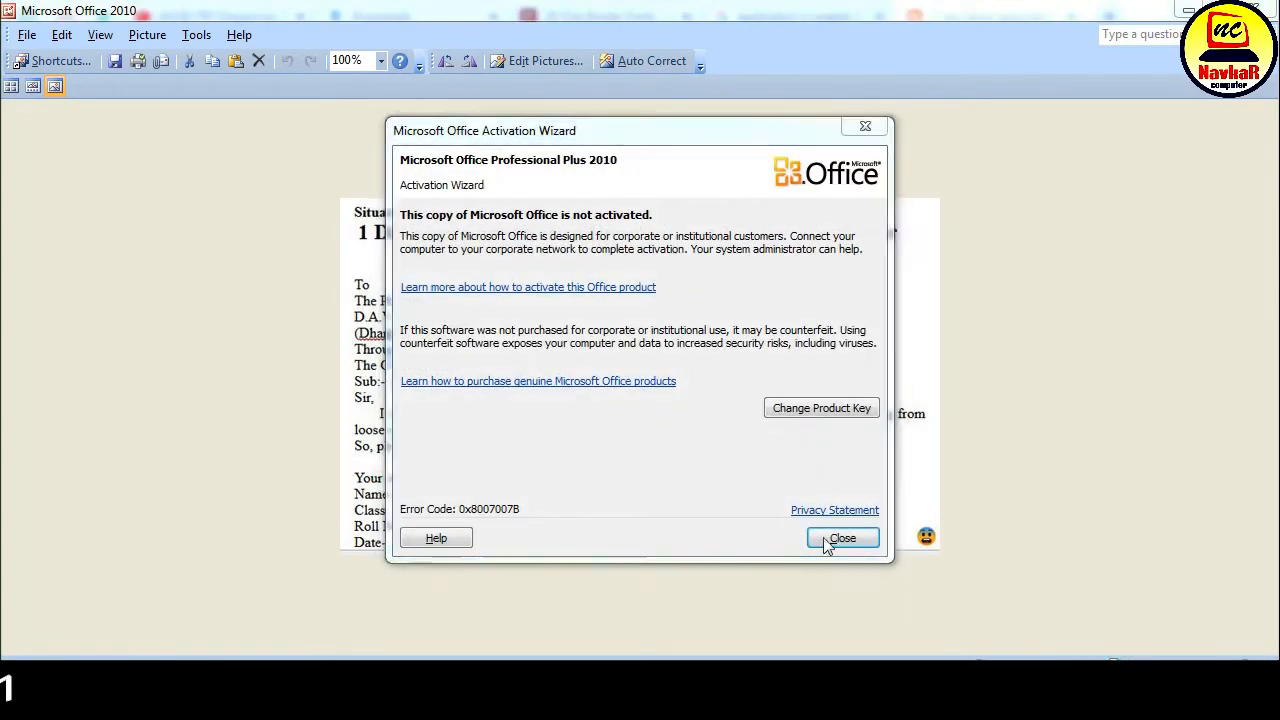
click(822, 531)
drag(1113, 665, 1143, 665)
scroll(783, 434, up, 1)
scroll(803, 420, down, 1)
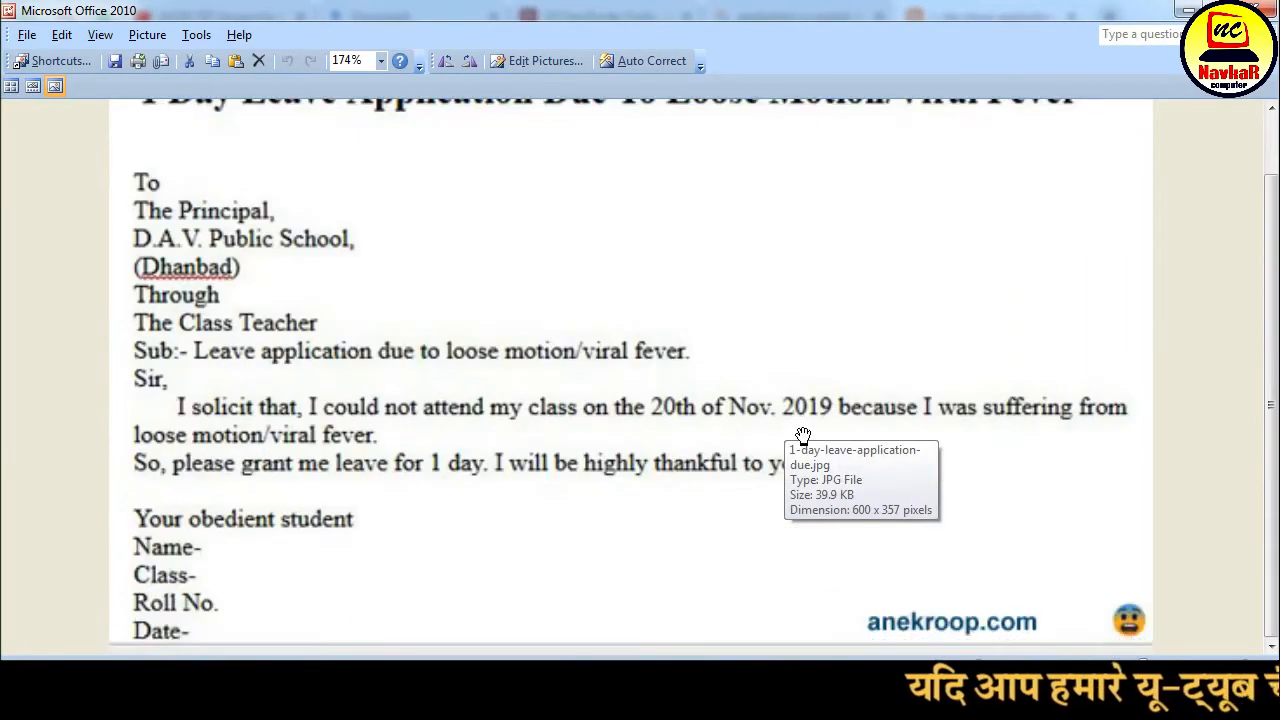
click(1258, 8)
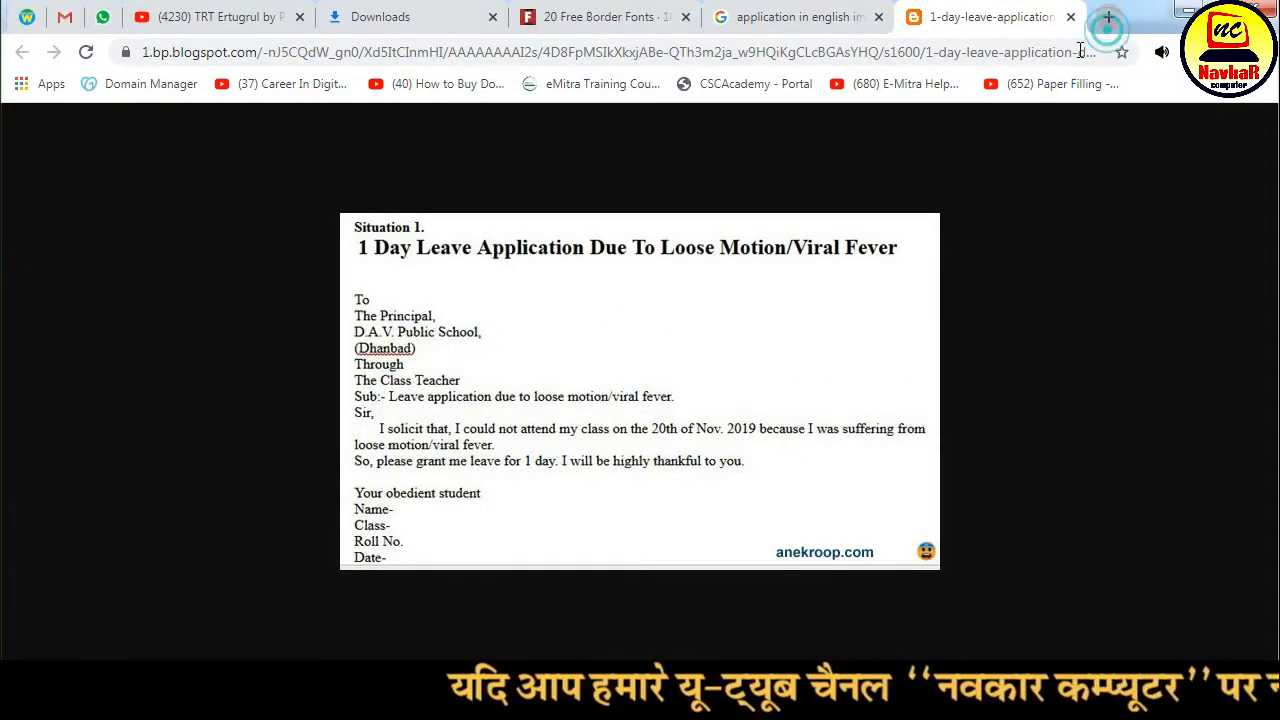
Search Google for "image to text" in a new tab and open the Free Online OCR site onlineocr.net
click(1108, 17)
click(782, 48)
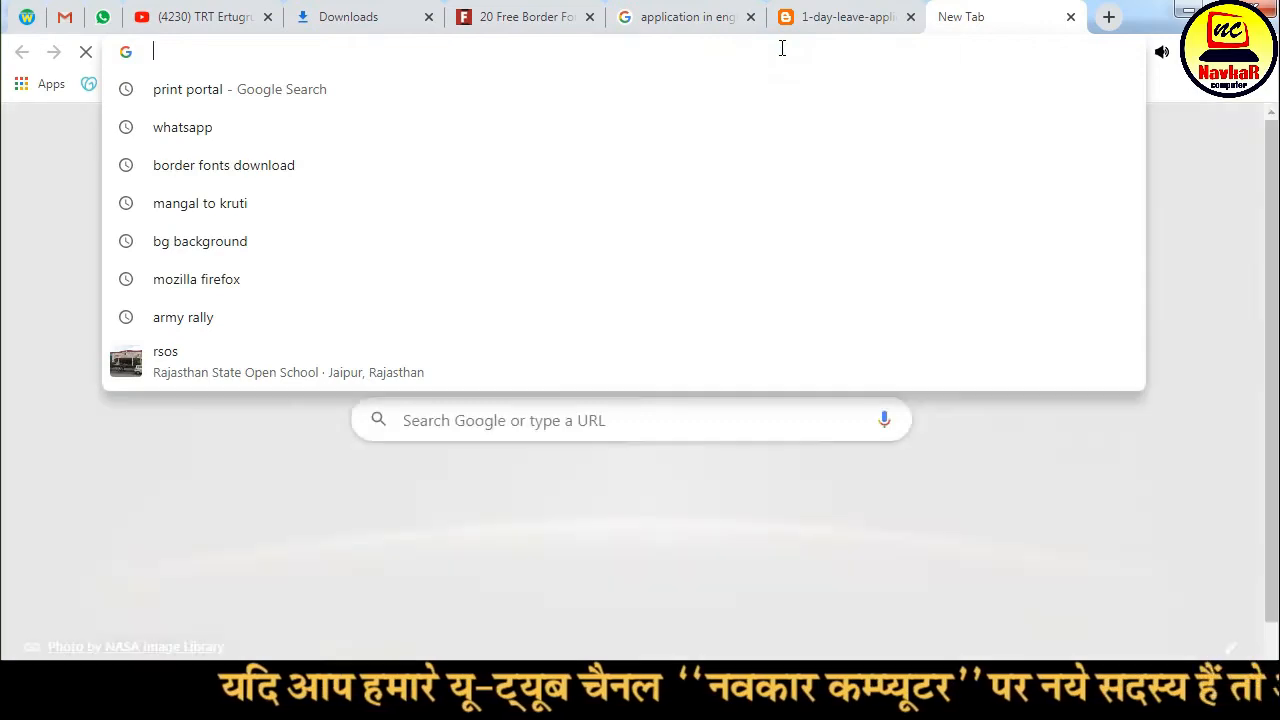
text(image to )
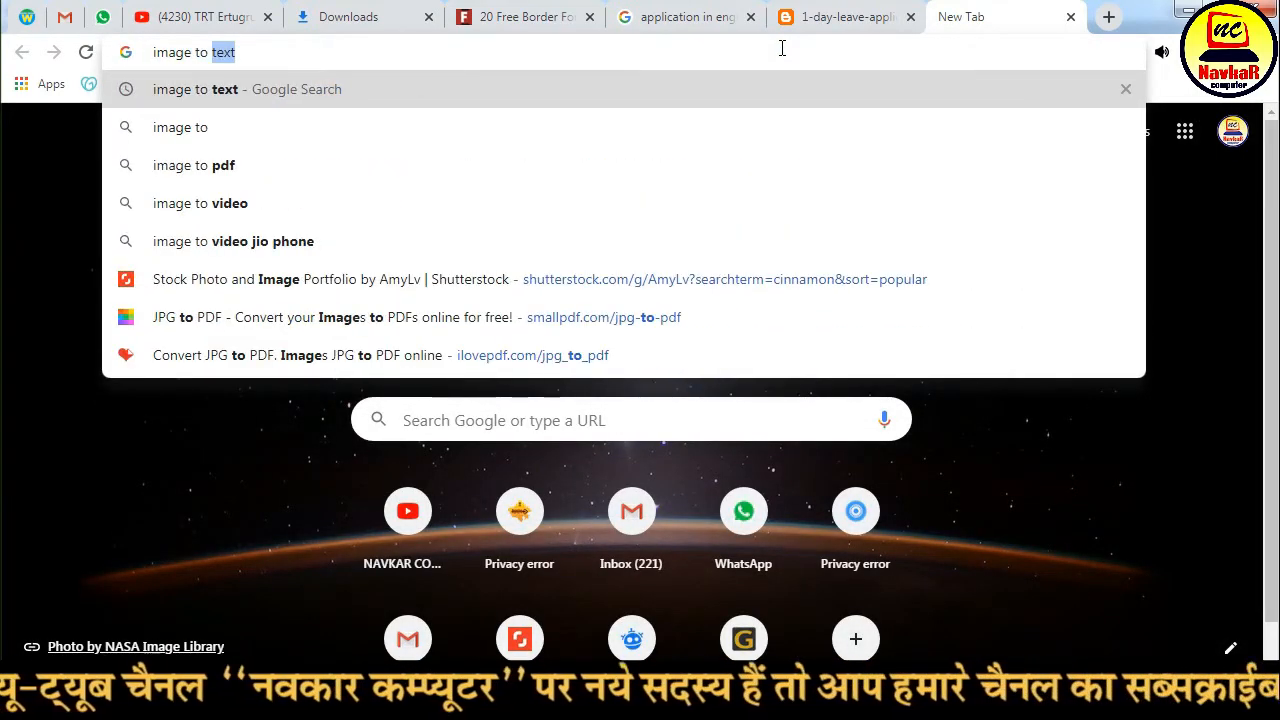
text(text)
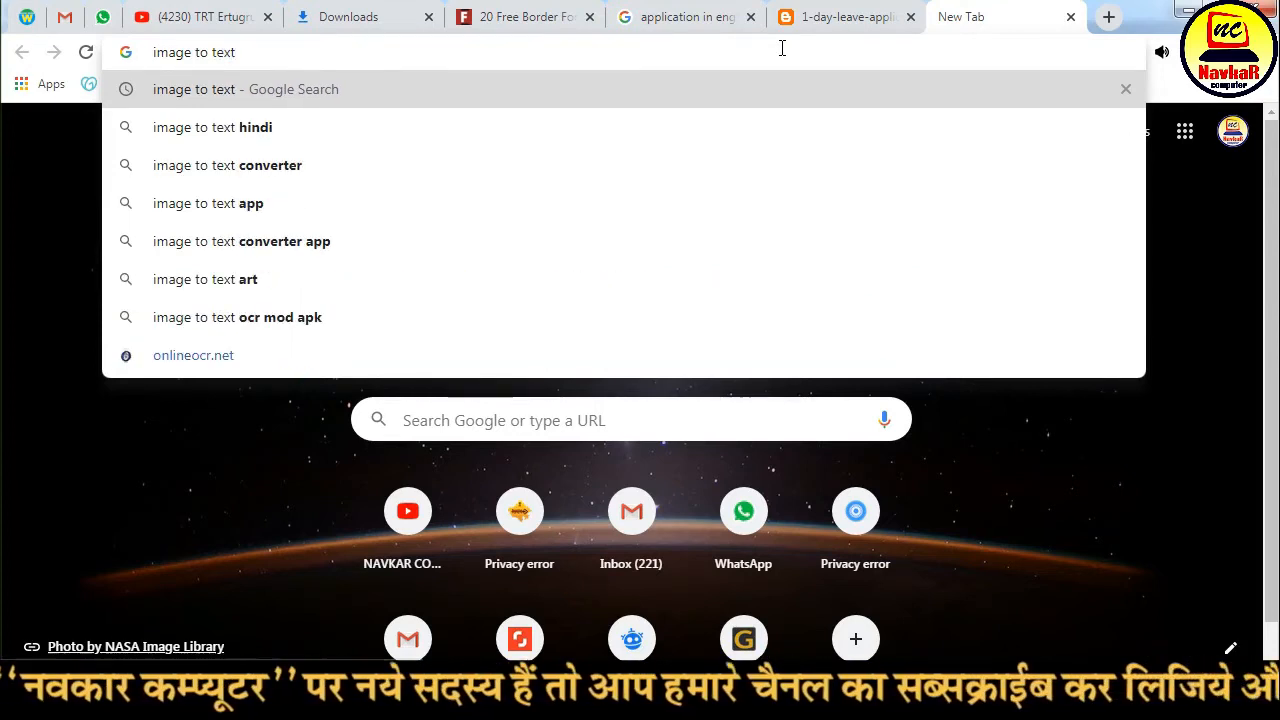
key(Return)
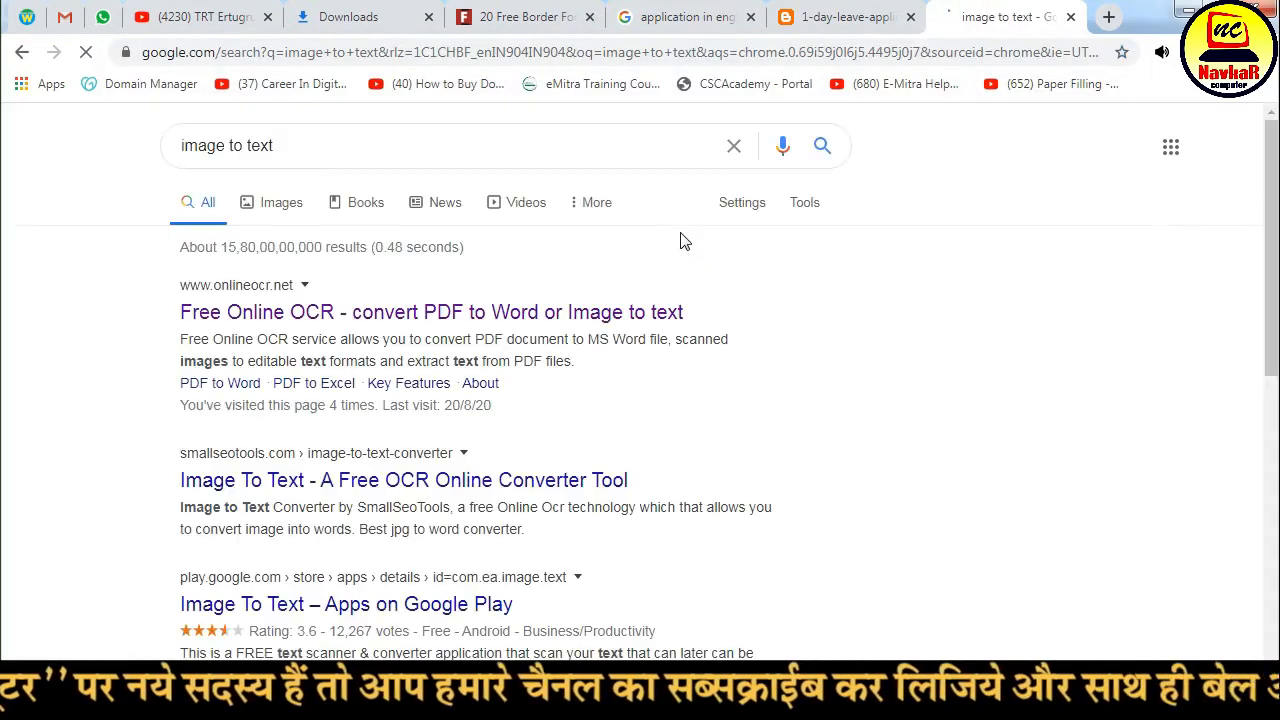
click(266, 318)
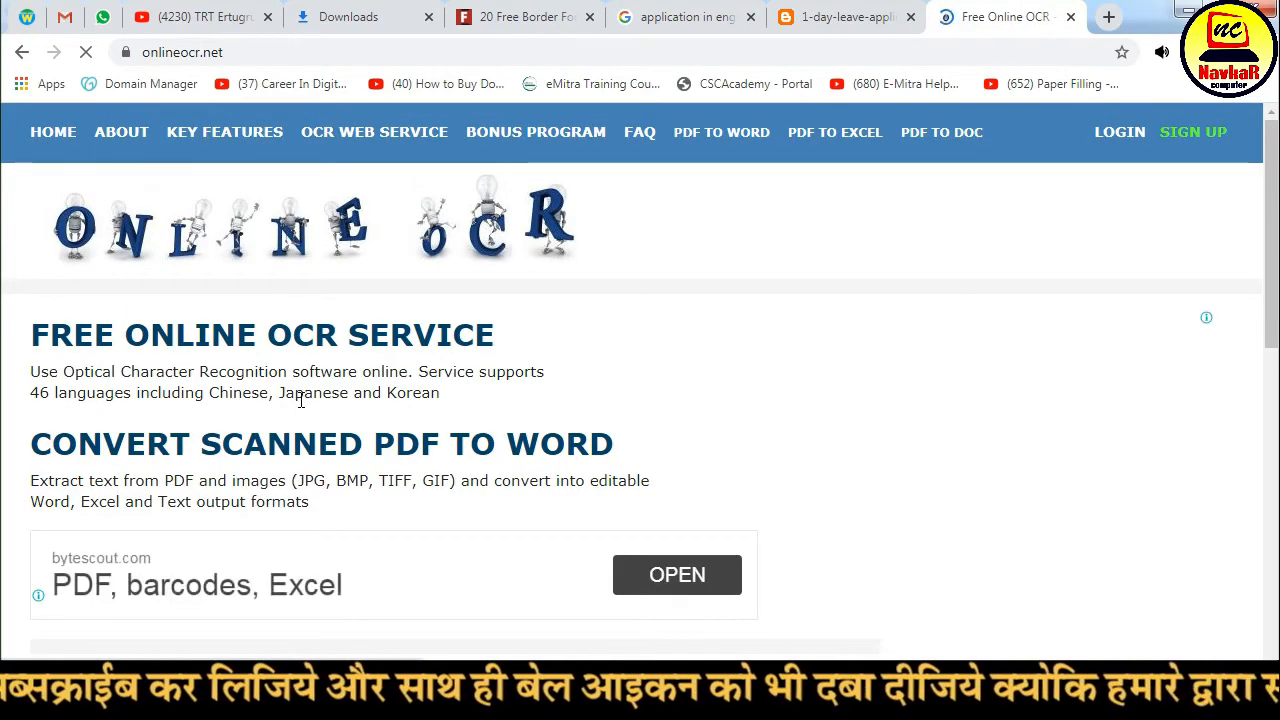
Upload 1-day-leave-application-due from folder 04 in GRAPHICS DESIGN FOR STUDENT on drive E: to the OCR converter
scroll(310, 430, down, 3)
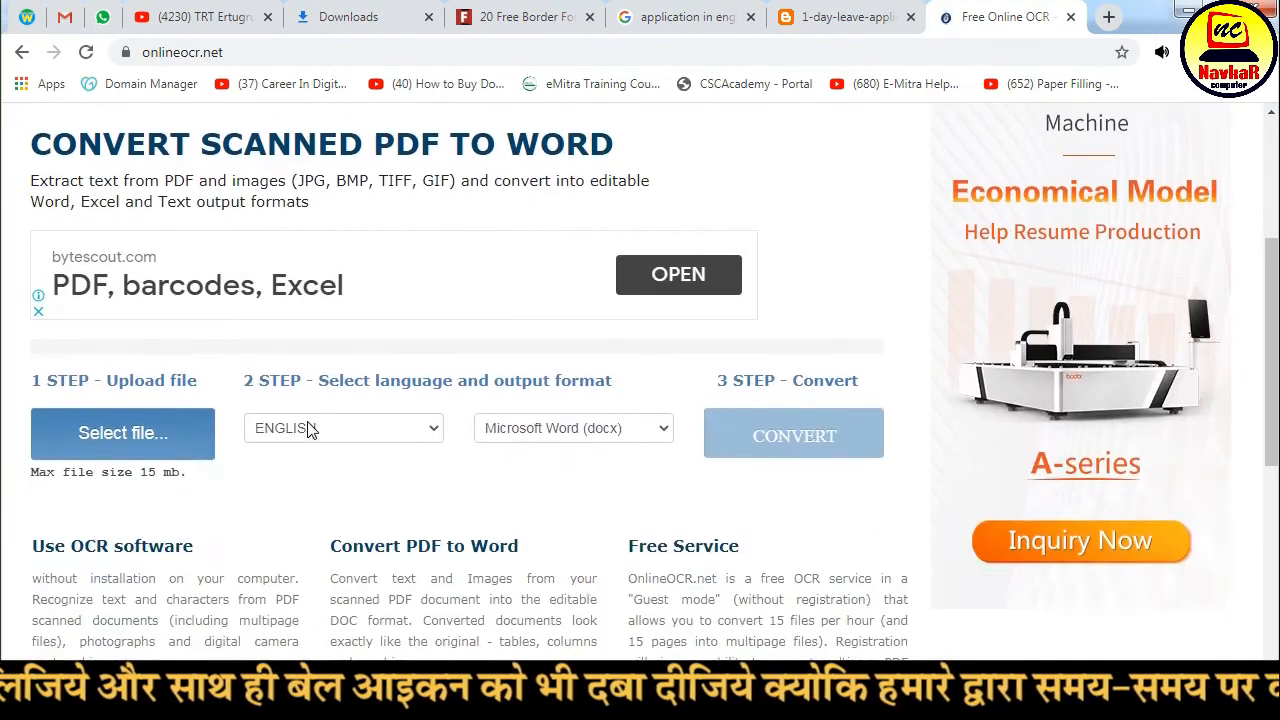
click(114, 440)
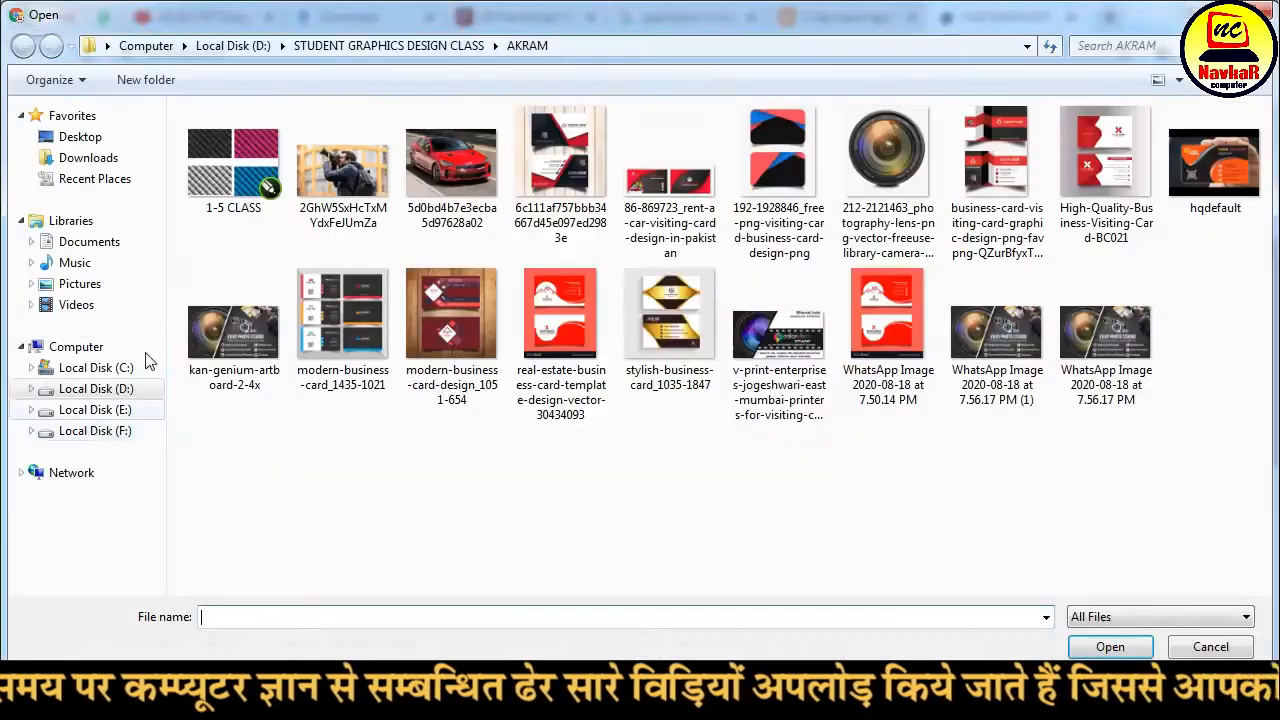
click(110, 410)
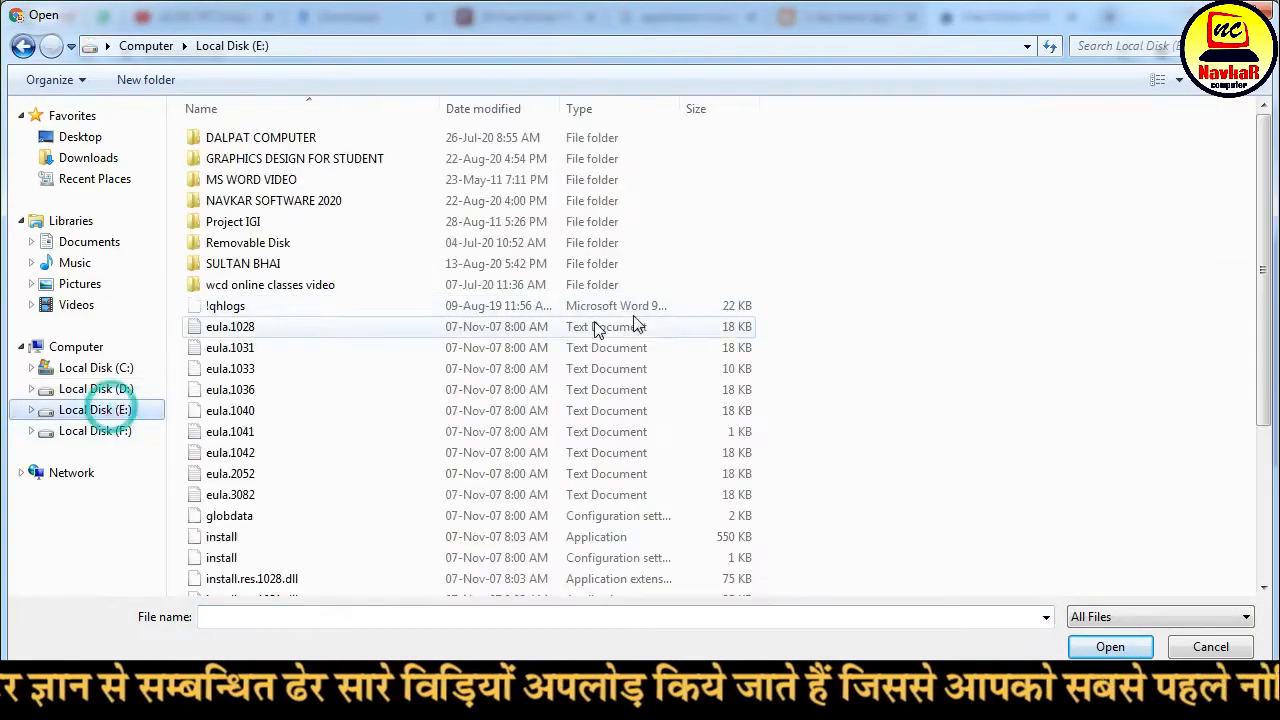
double_click(298, 160)
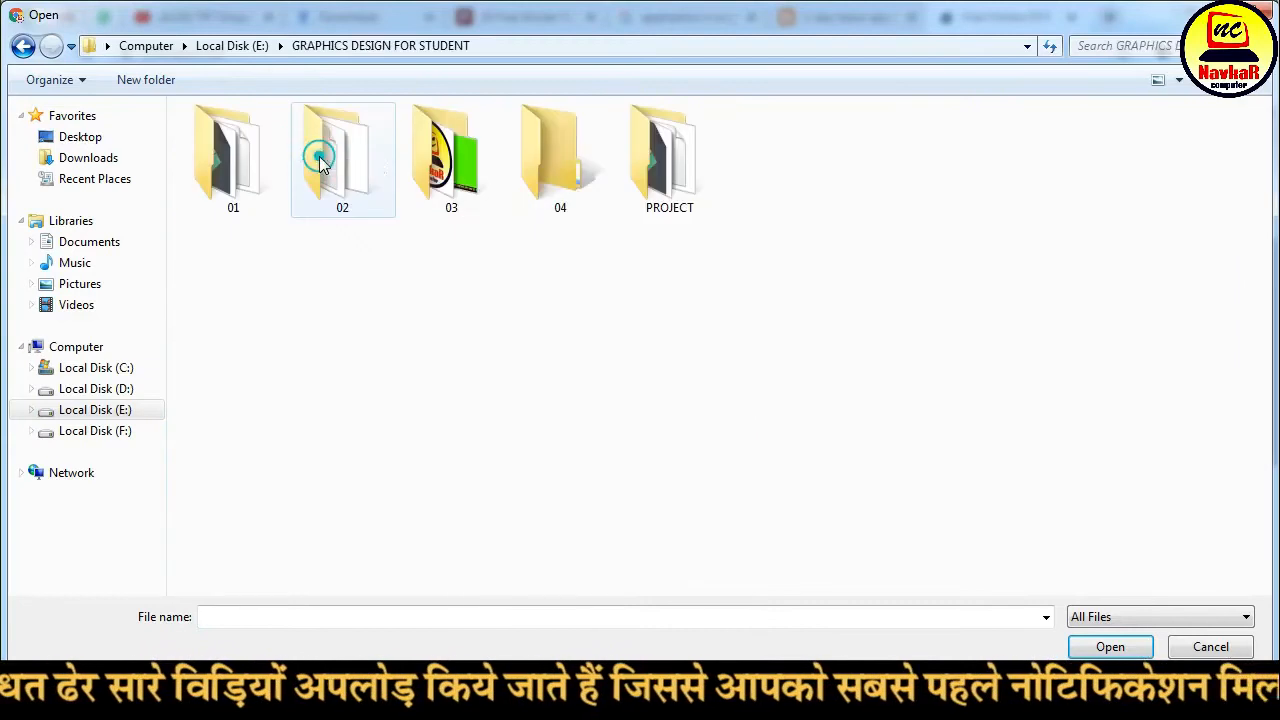
click(553, 185)
double_click(519, 190)
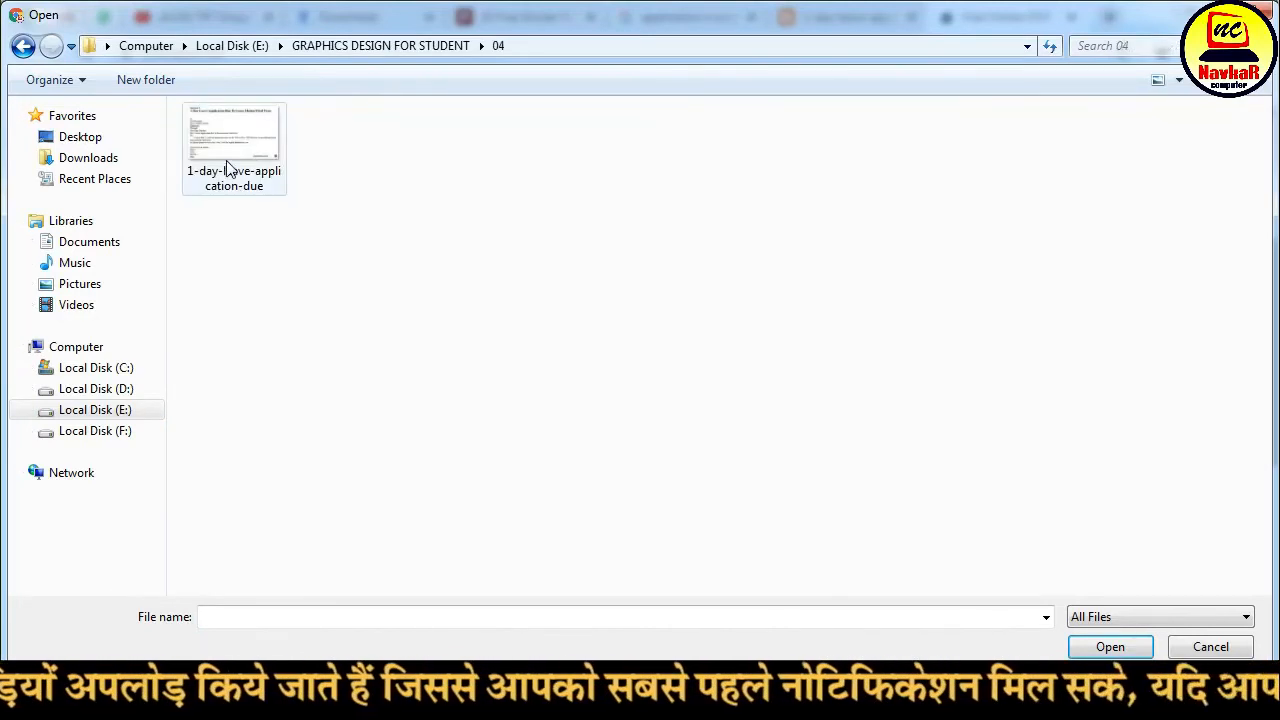
click(229, 160)
scroll(279, 231, up, 3)
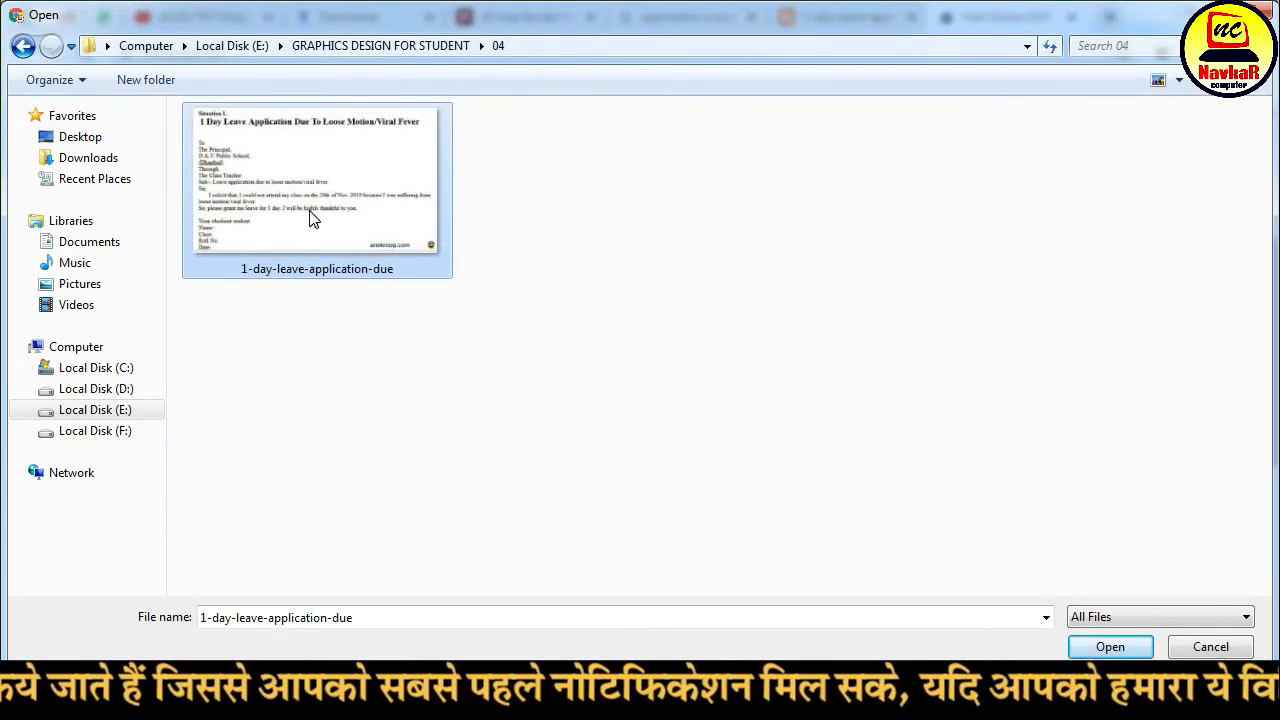
double_click(310, 218)
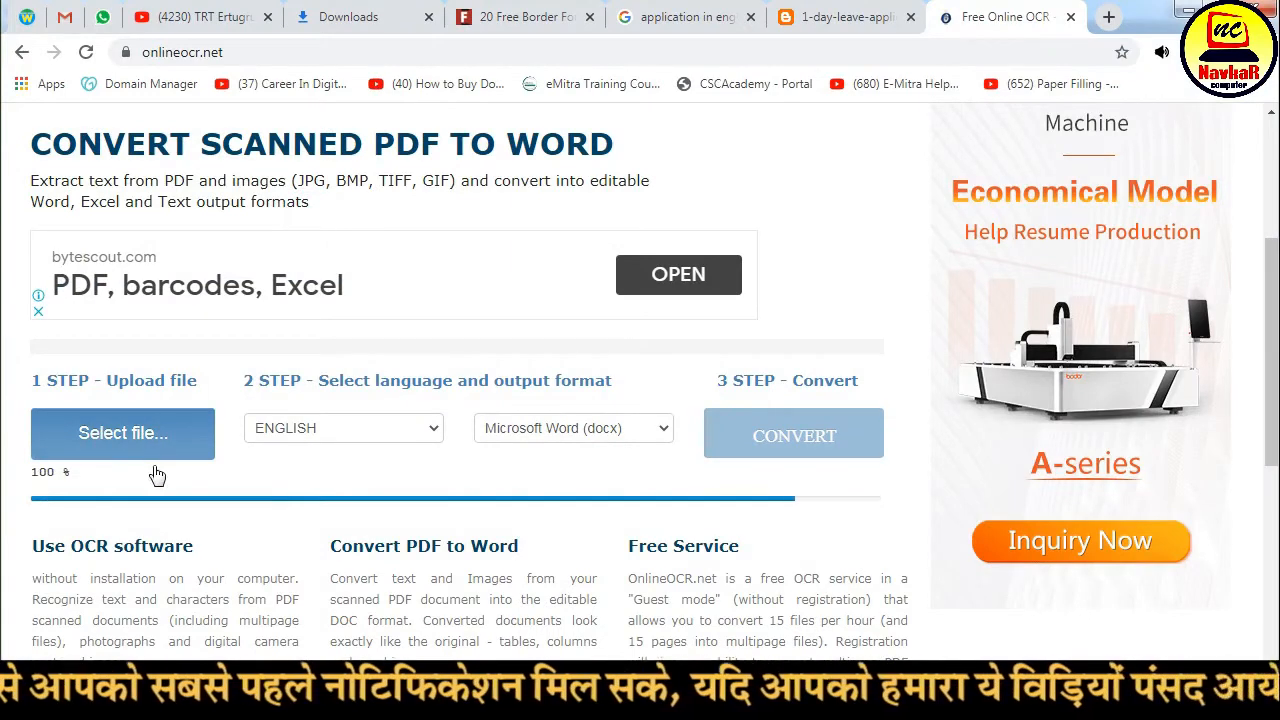
Review the language and output format choices, keeping ENGLISH and Microsoft Word (docx)
click(363, 447)
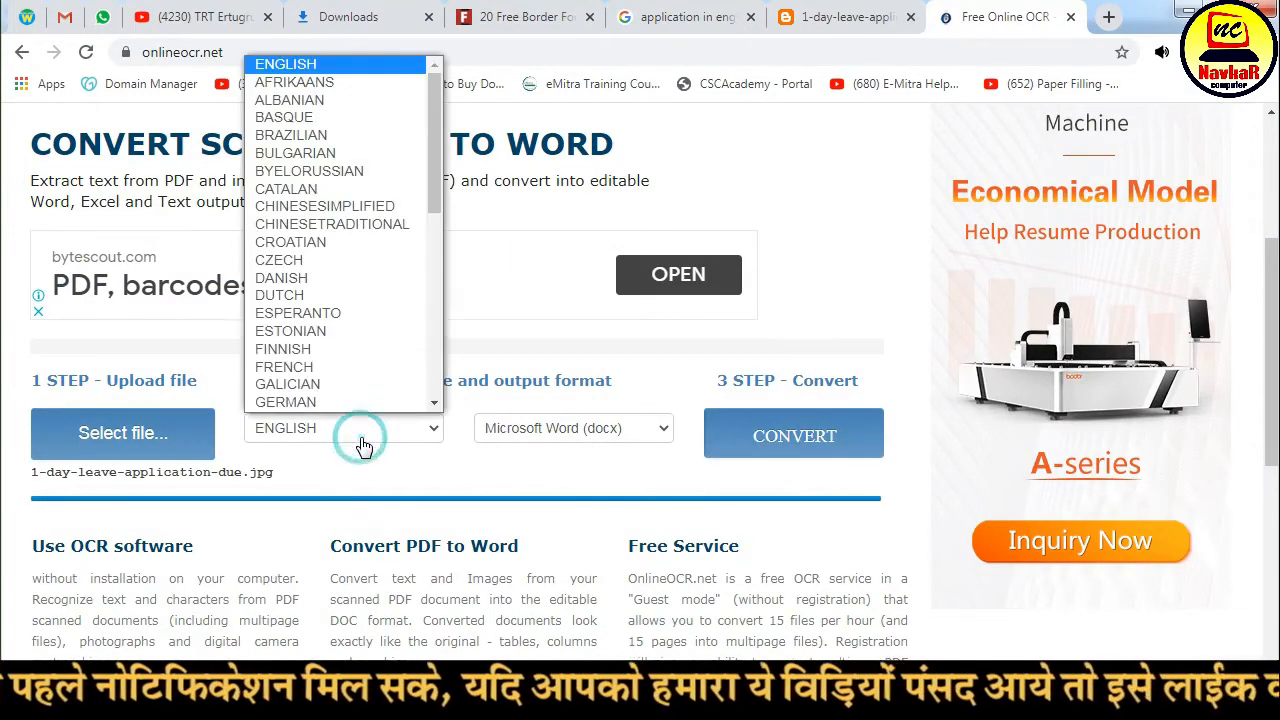
click(358, 430)
click(533, 440)
click(537, 442)
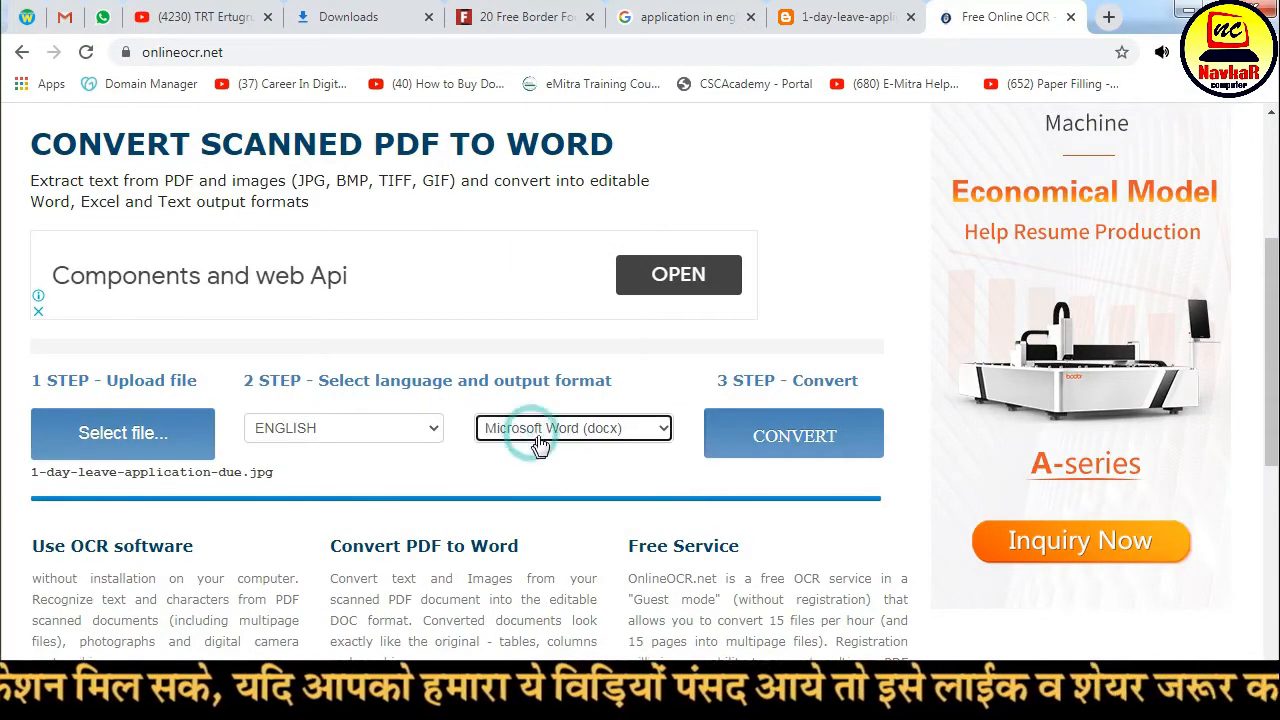
Convert the uploaded leave application image with the OCR service and copy all of the recognized text
click(810, 440)
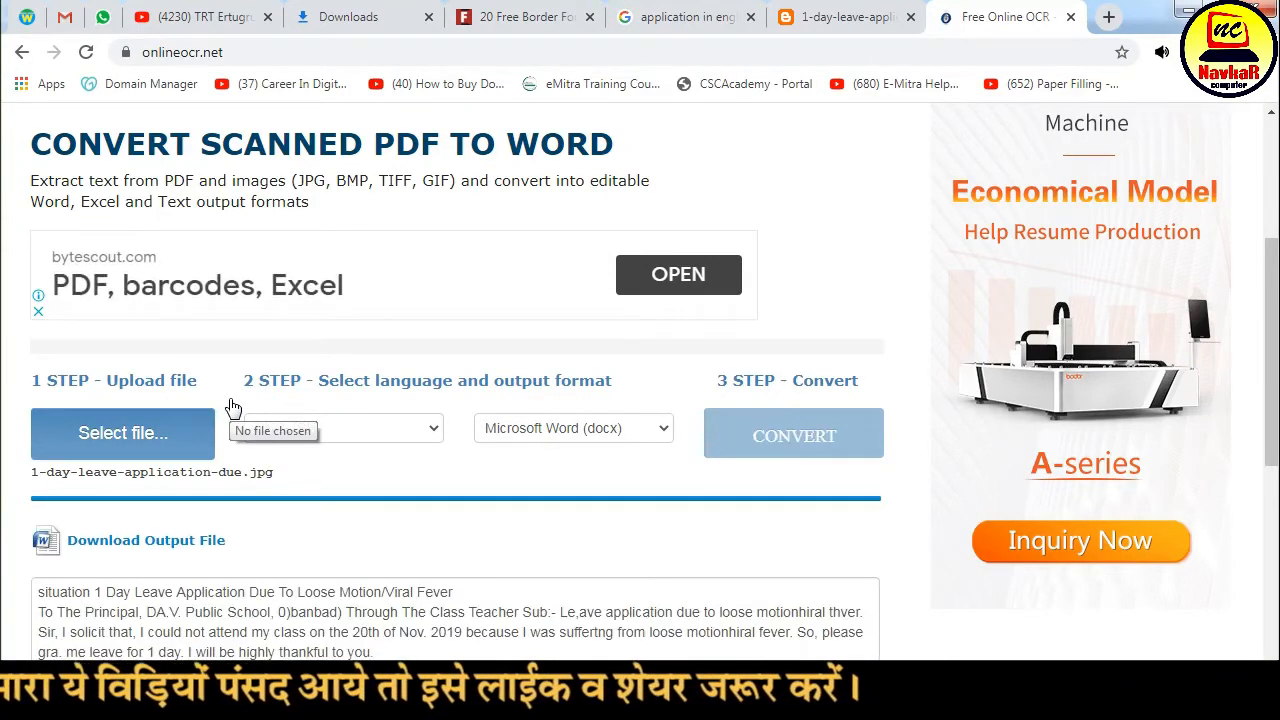
scroll(234, 406, down, 3)
click(43, 294)
scroll(240, 428, up, 1)
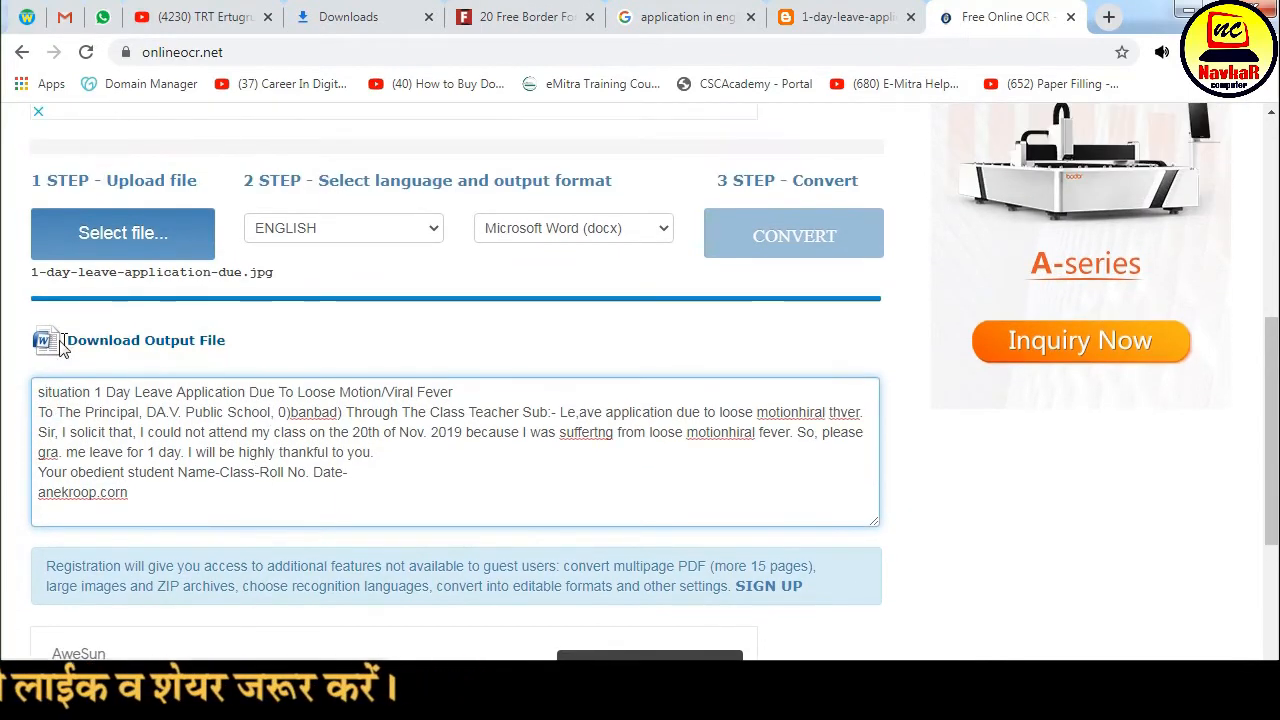
drag(158, 505, 18, 392)
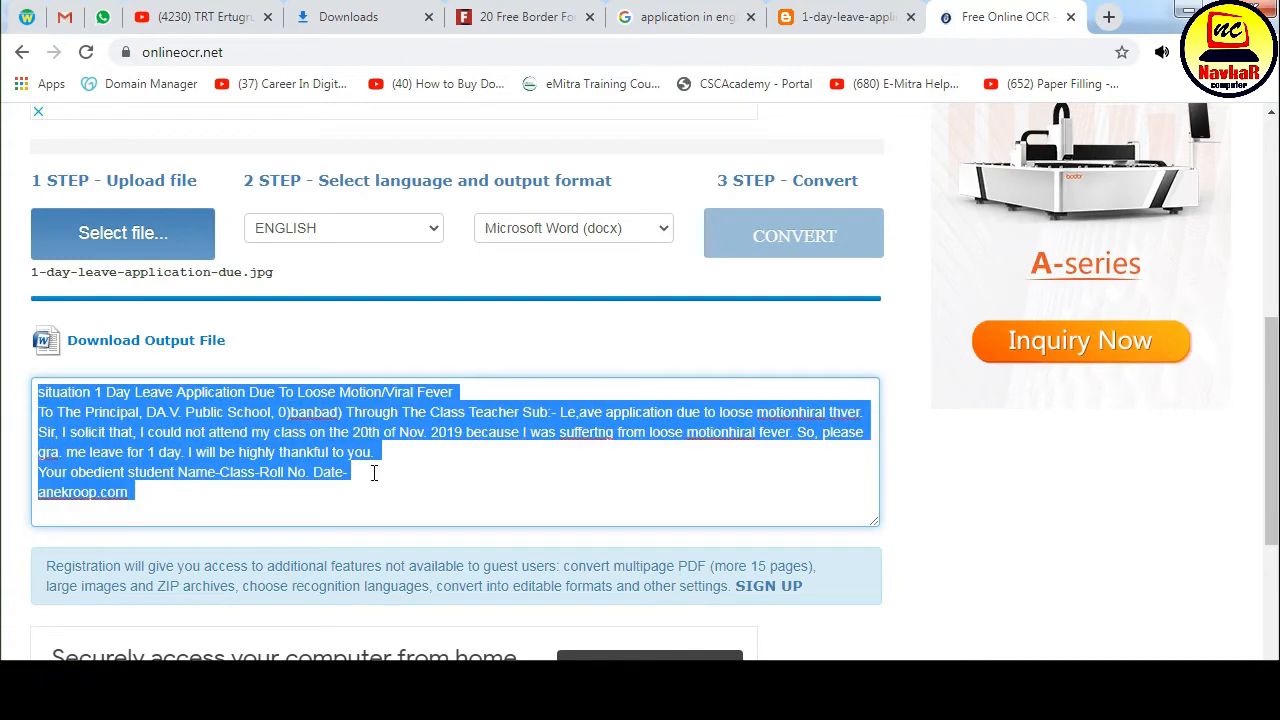
right_click(242, 443)
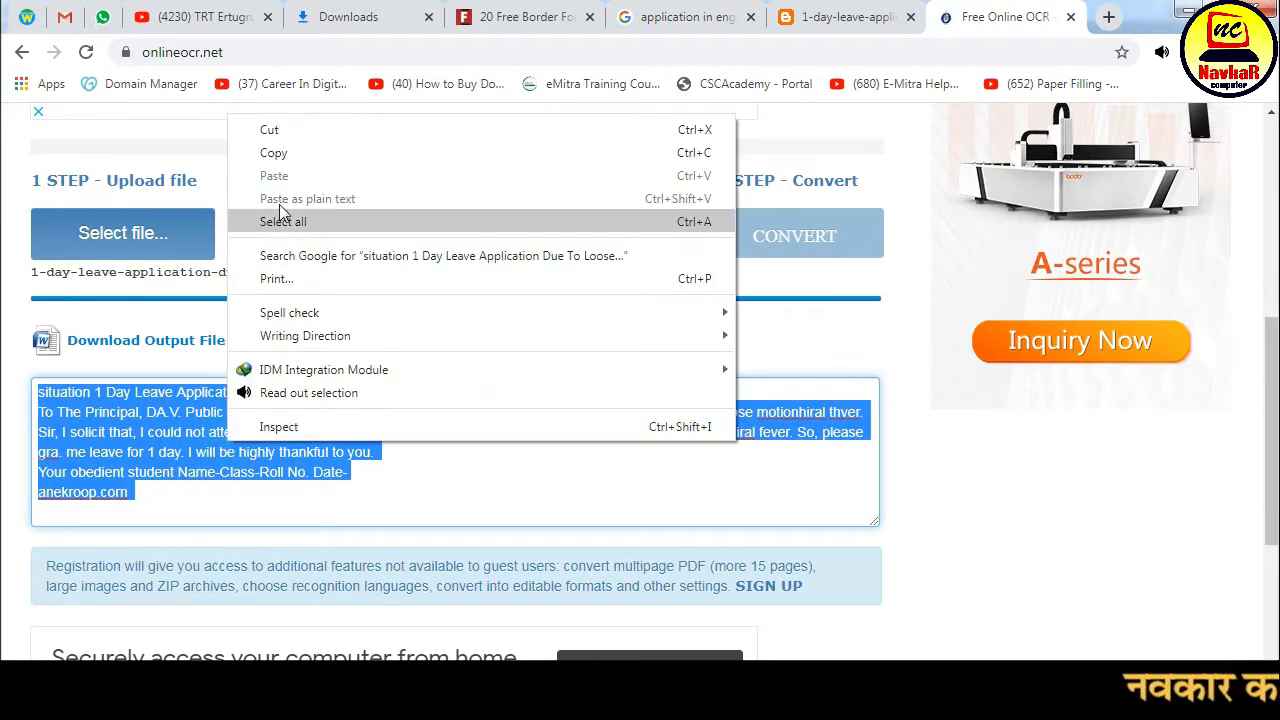
click(288, 153)
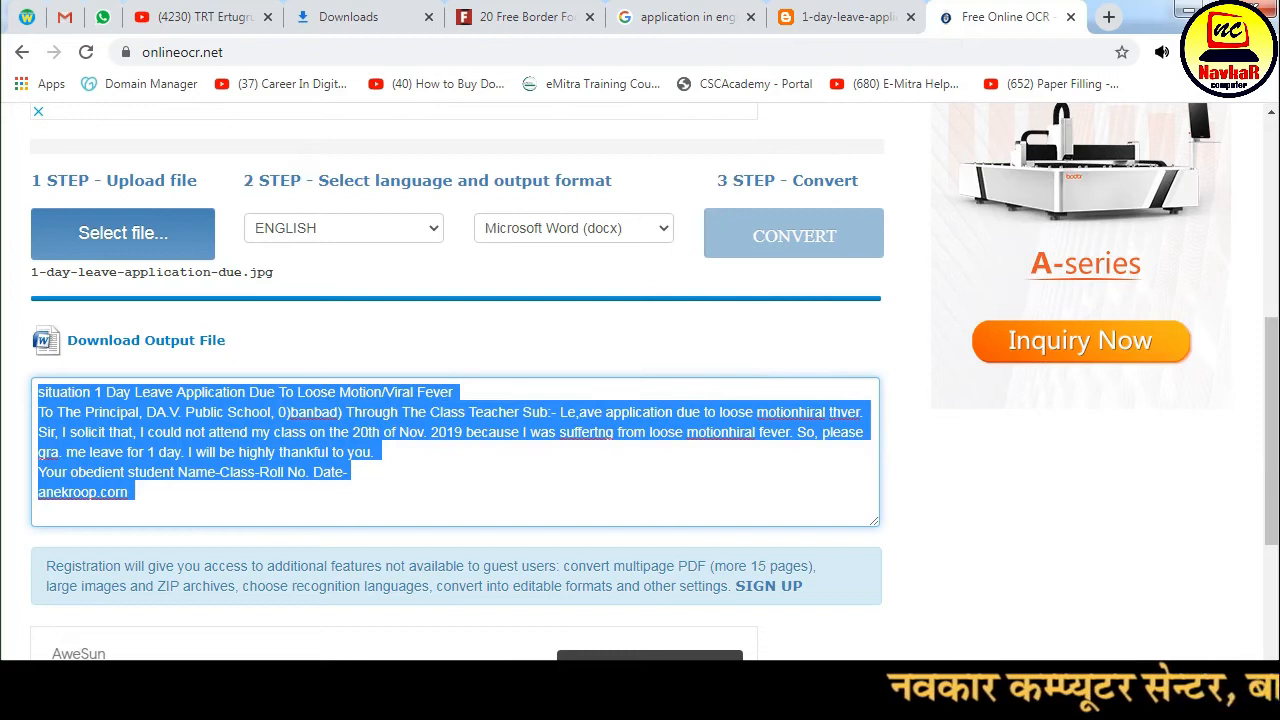
Switch to CorelDRAW and draw a paragraph text frame about 165 by 53 mm below the Hindi heading, with font size 16 pt
key(alt+Tab)
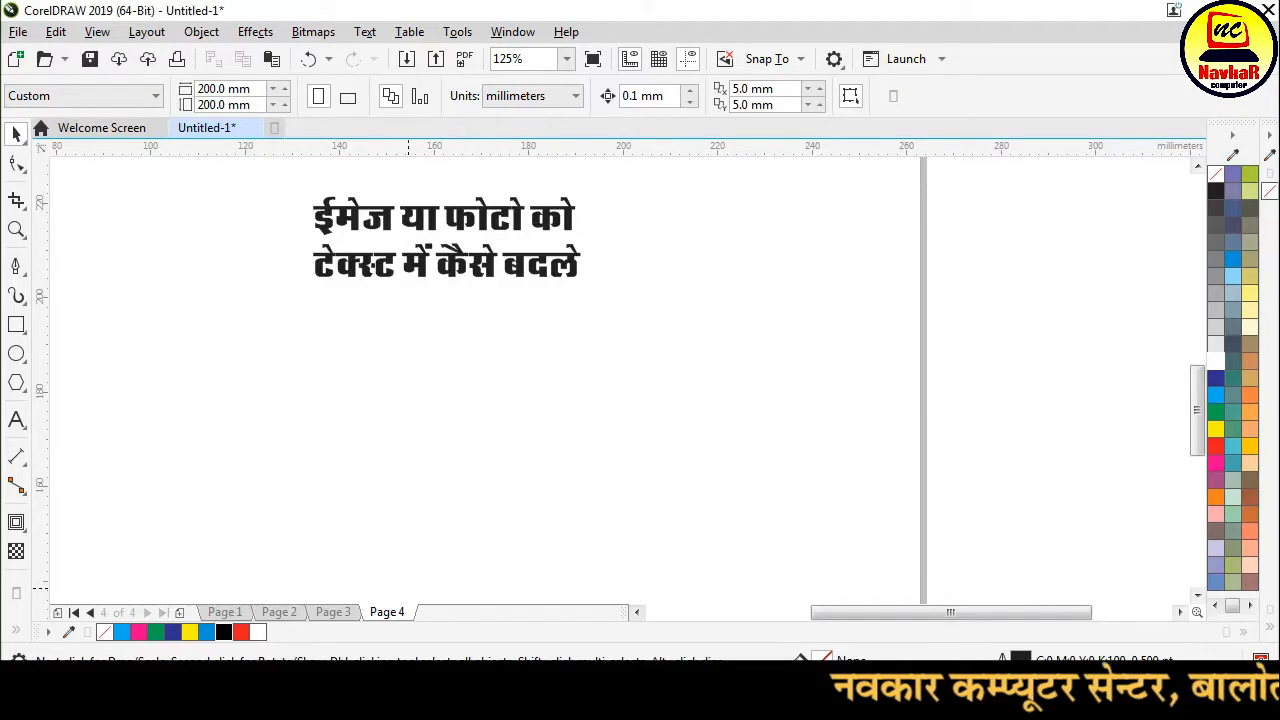
click(17, 421)
drag(86, 301, 866, 552)
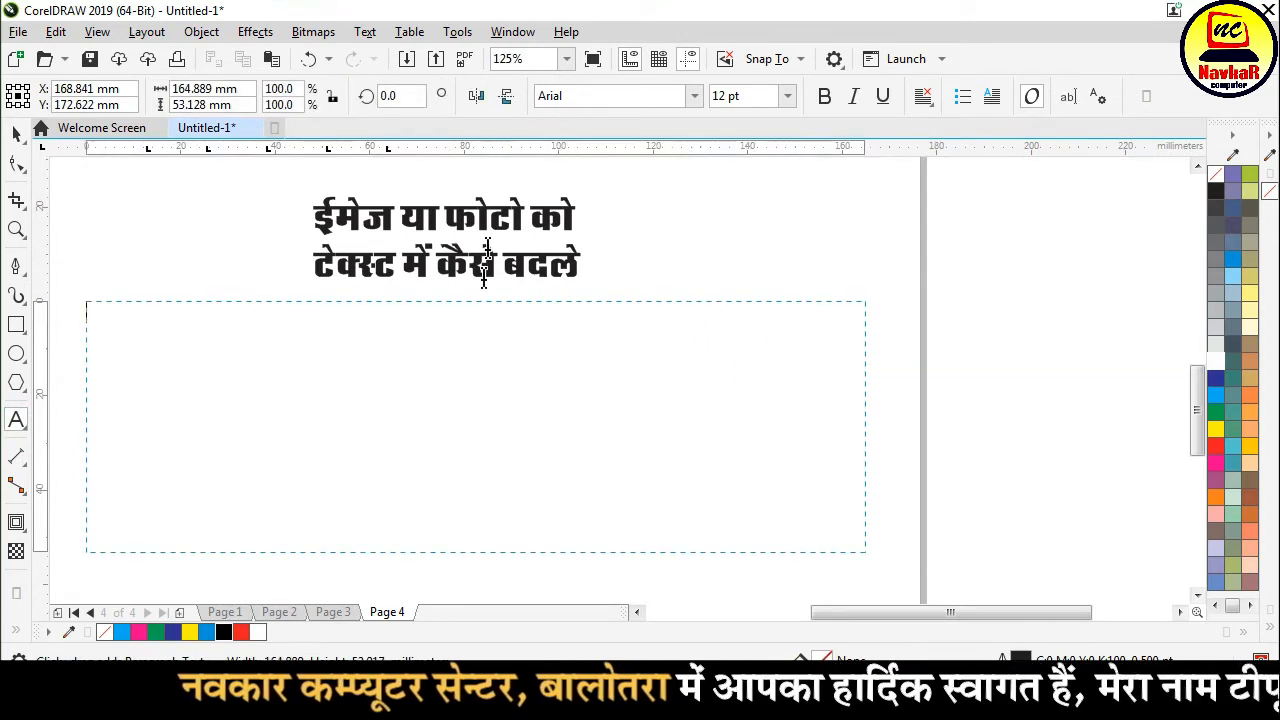
click(695, 100)
click(787, 97)
click(787, 97)
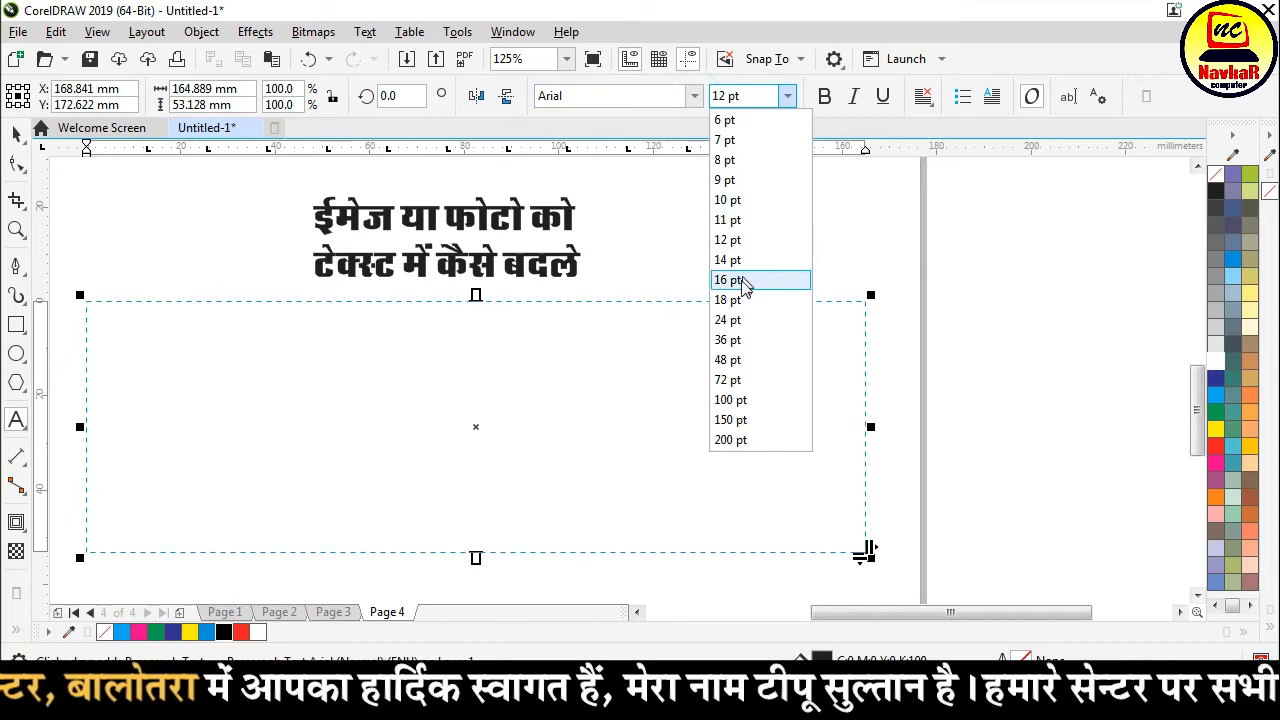
click(740, 280)
Paste the recognized text into the frame and extend the frame downward to about 79 mm high
click(56, 31)
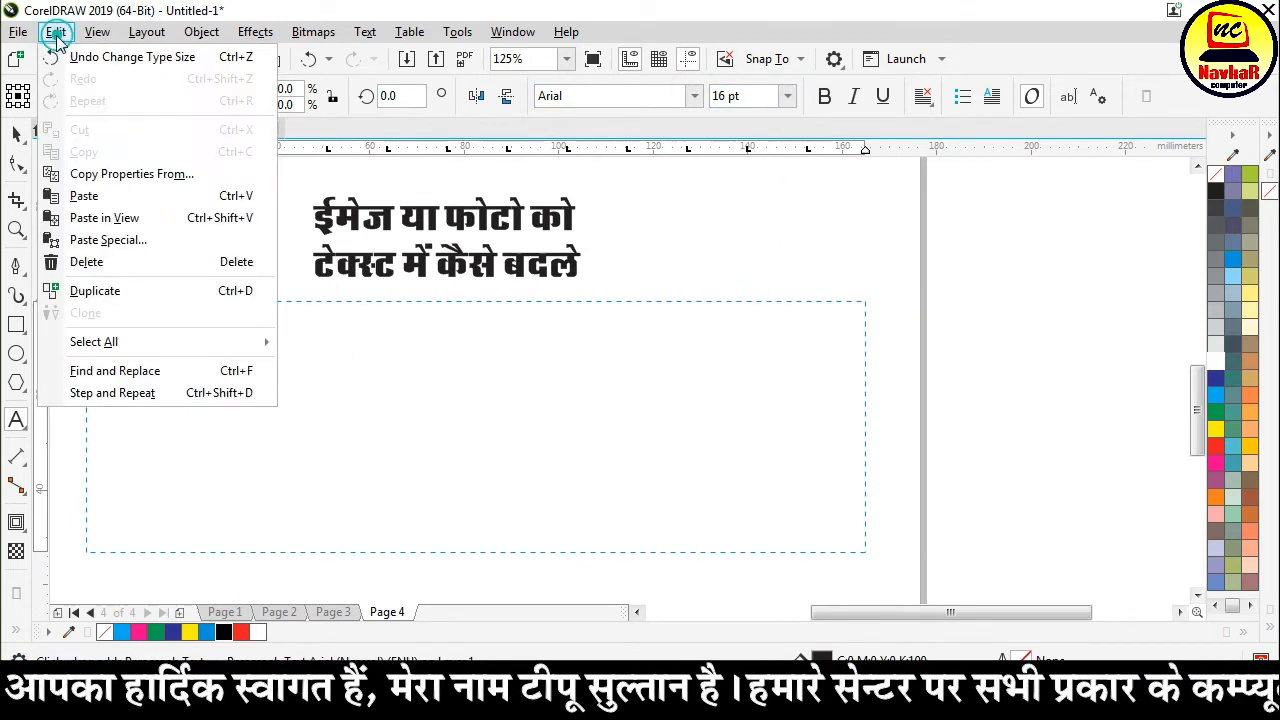
click(72, 198)
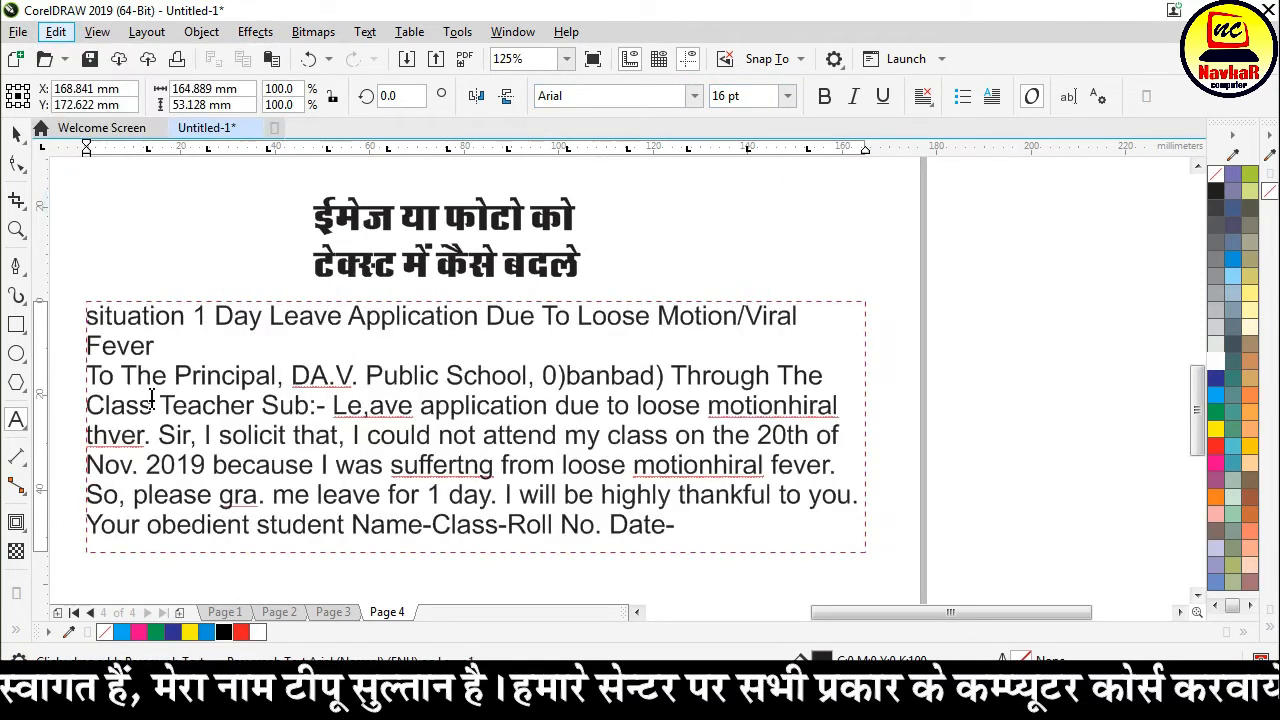
click(18, 134)
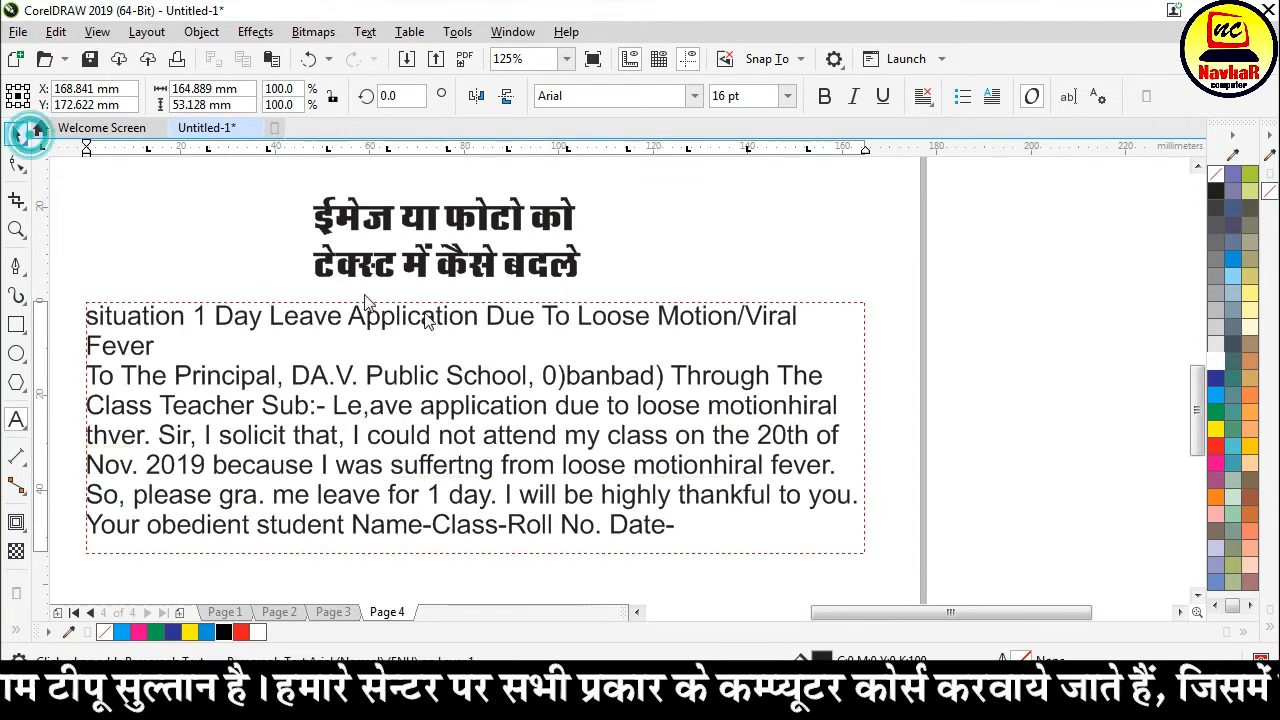
scroll(474, 276, down, 1)
drag(474, 421, 466, 479)
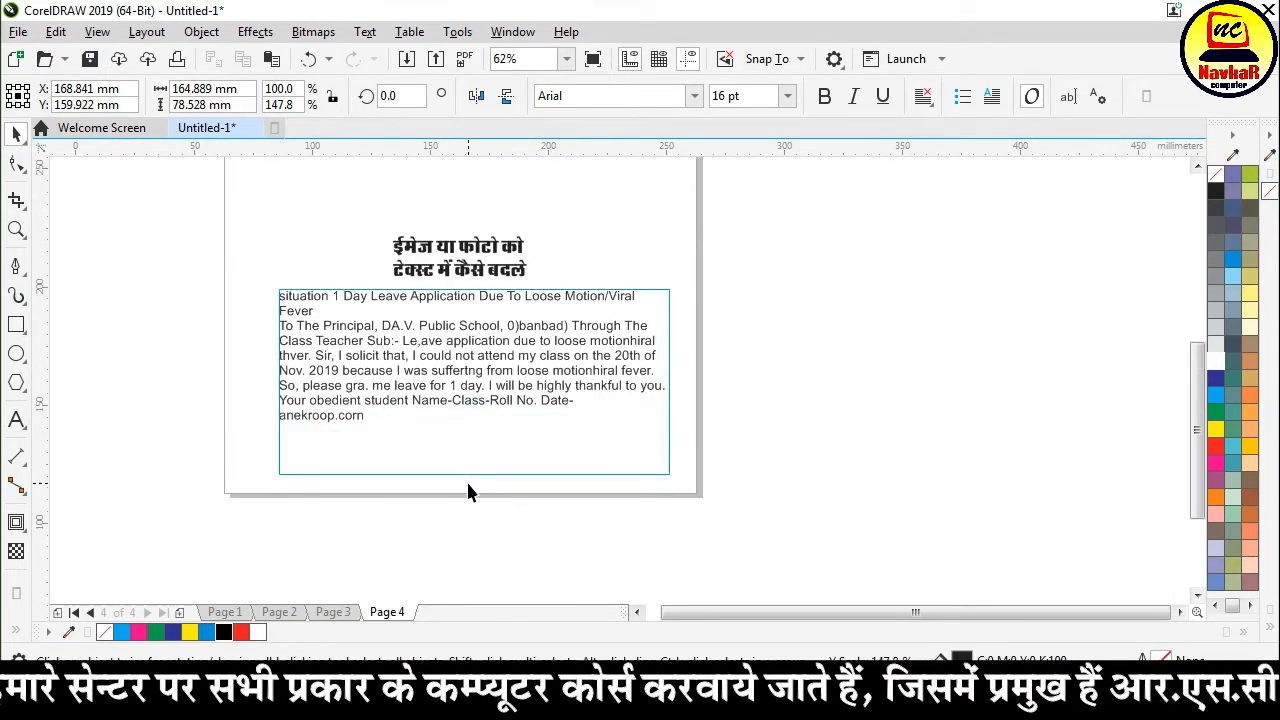
click(737, 350)
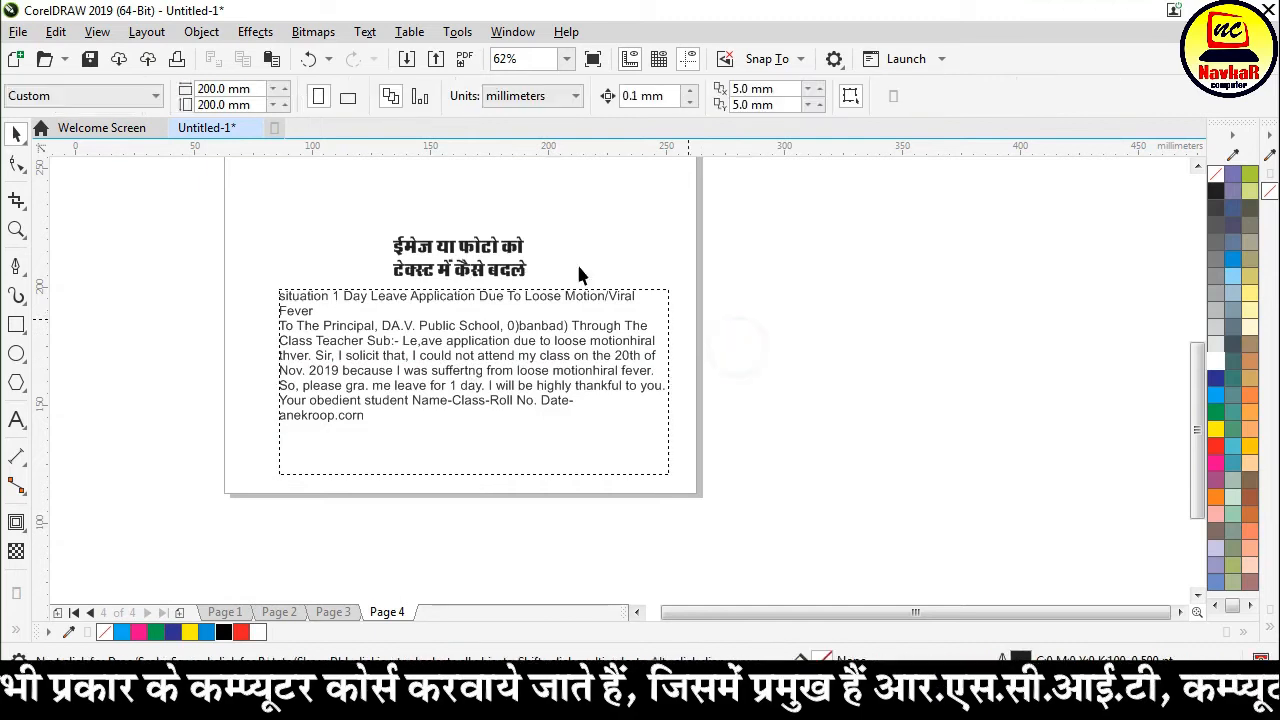
Import the leave application image from folder 04 in GRAPHICS DESIGN FOR STUDENT on drive E: and place it beside the text, about 138 mm wide
click(409, 60)
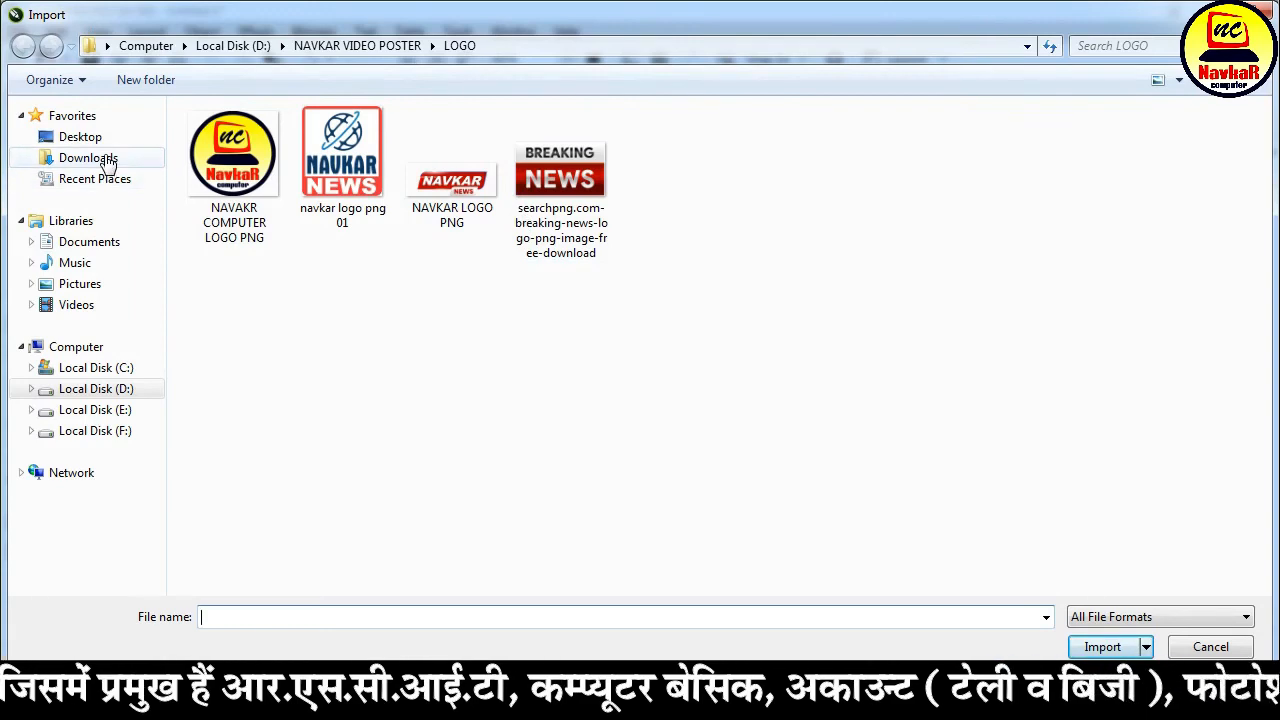
click(110, 410)
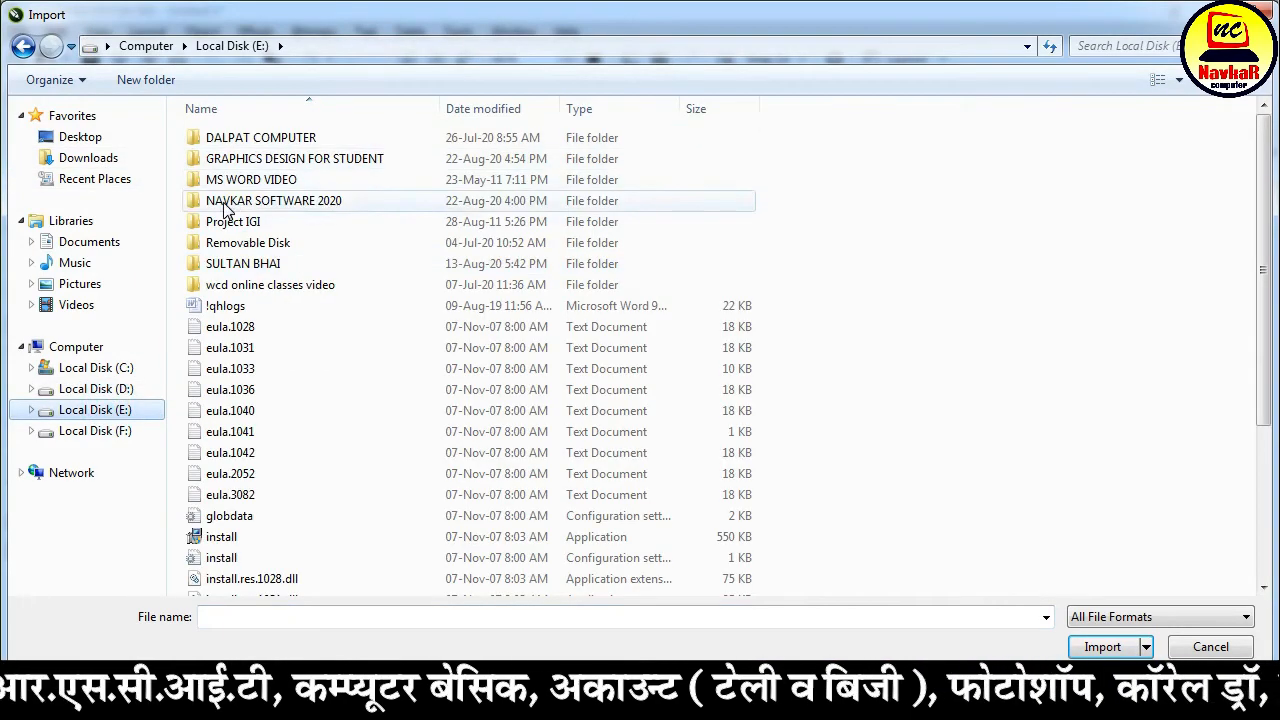
double_click(250, 160)
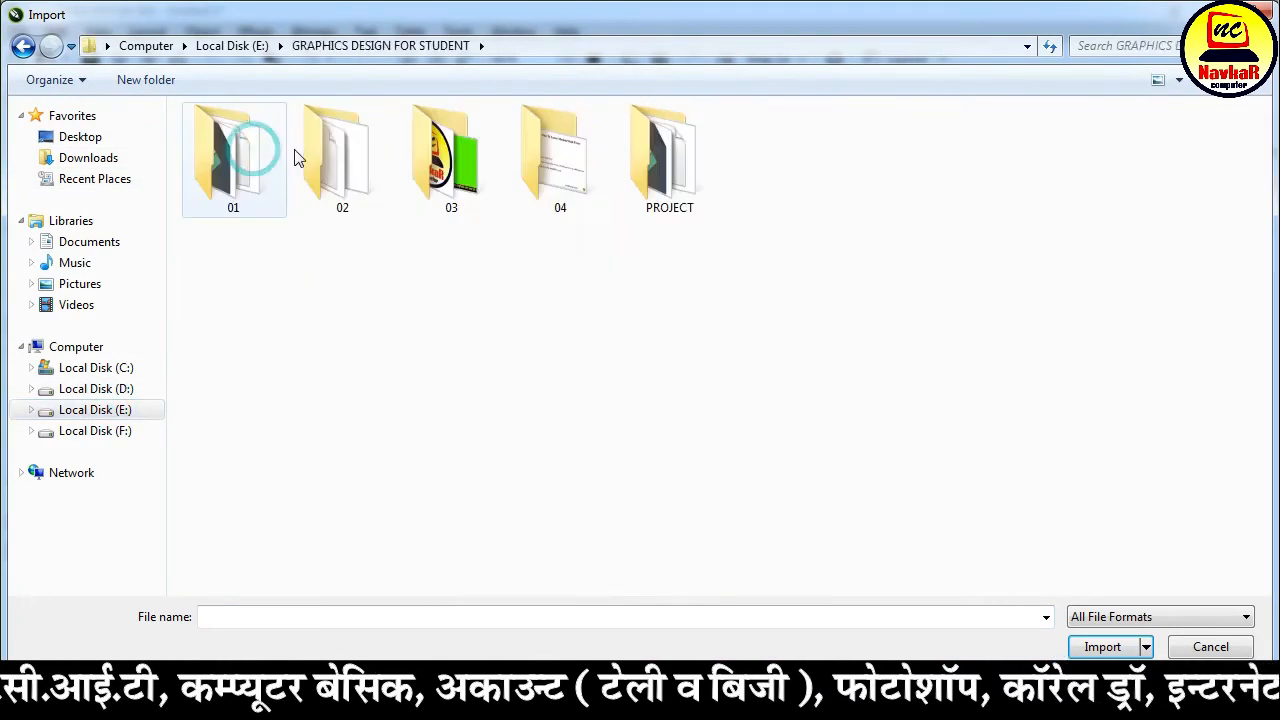
double_click(535, 160)
double_click(330, 108)
drag(676, 277, 1002, 500)
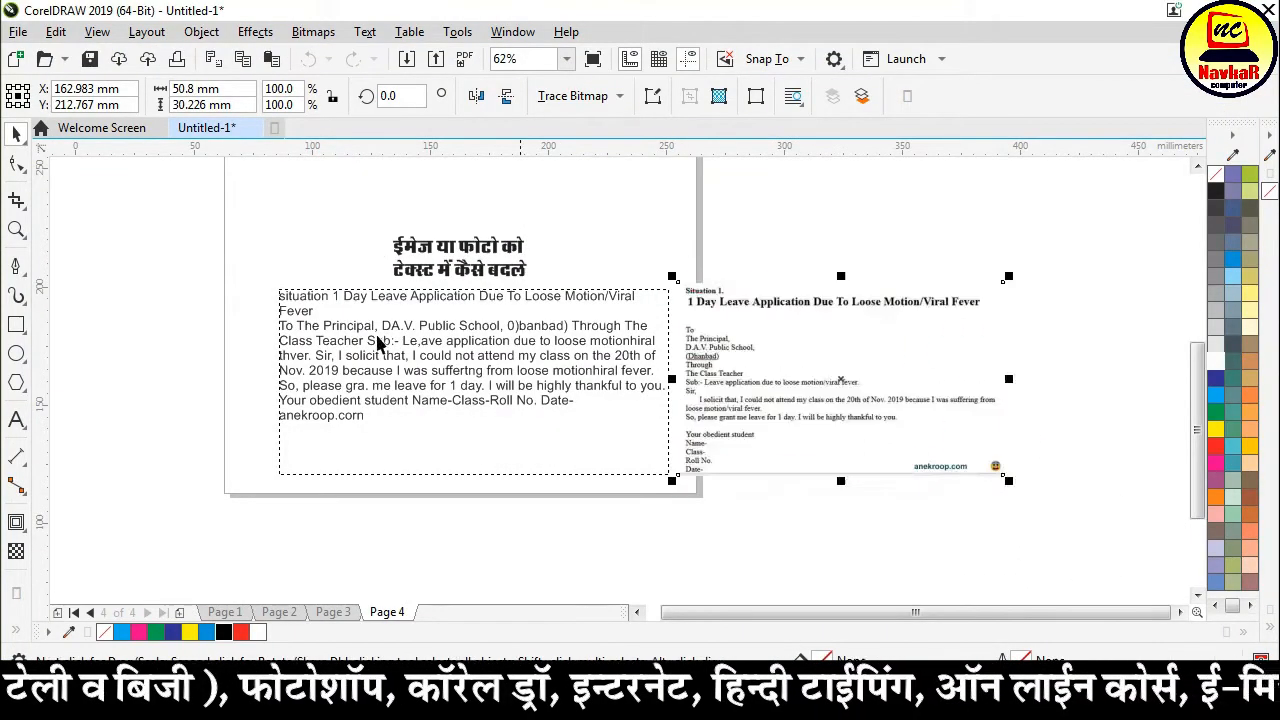
scroll(343, 342, up, 2)
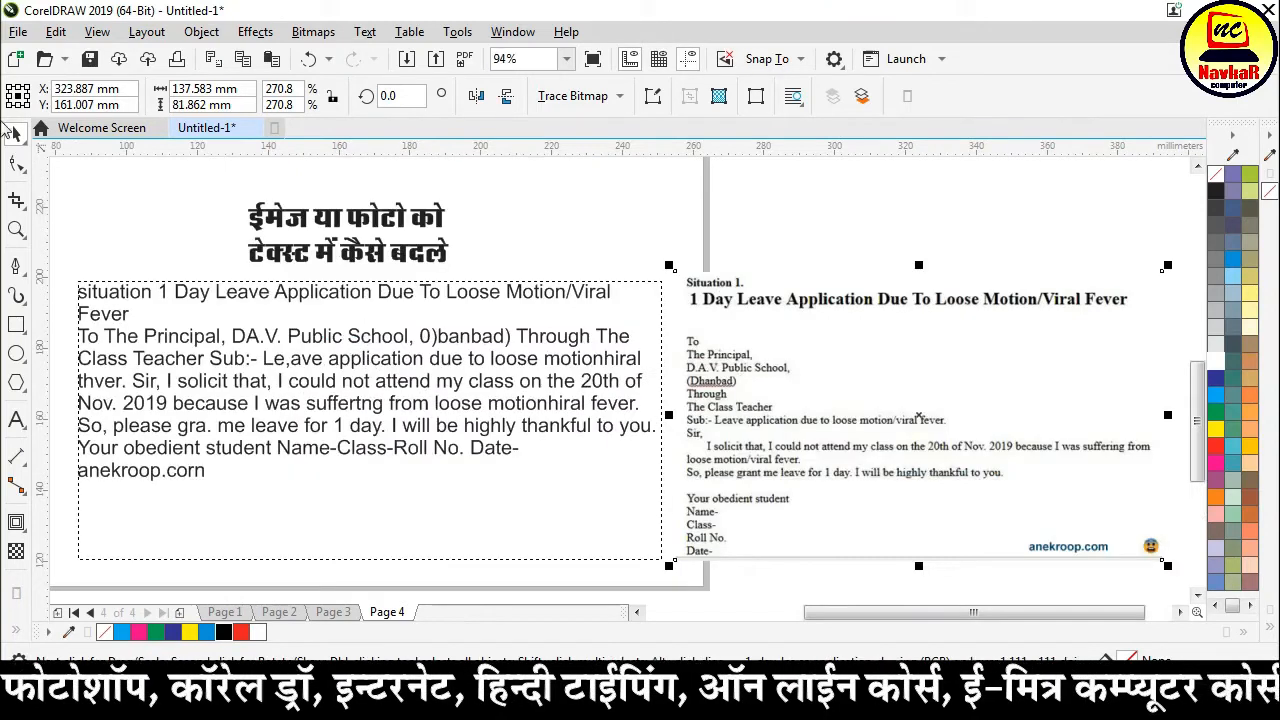
click(629, 194)
Insert line breaks after "To" and "The Principal," in the pasted letter text
click(357, 337)
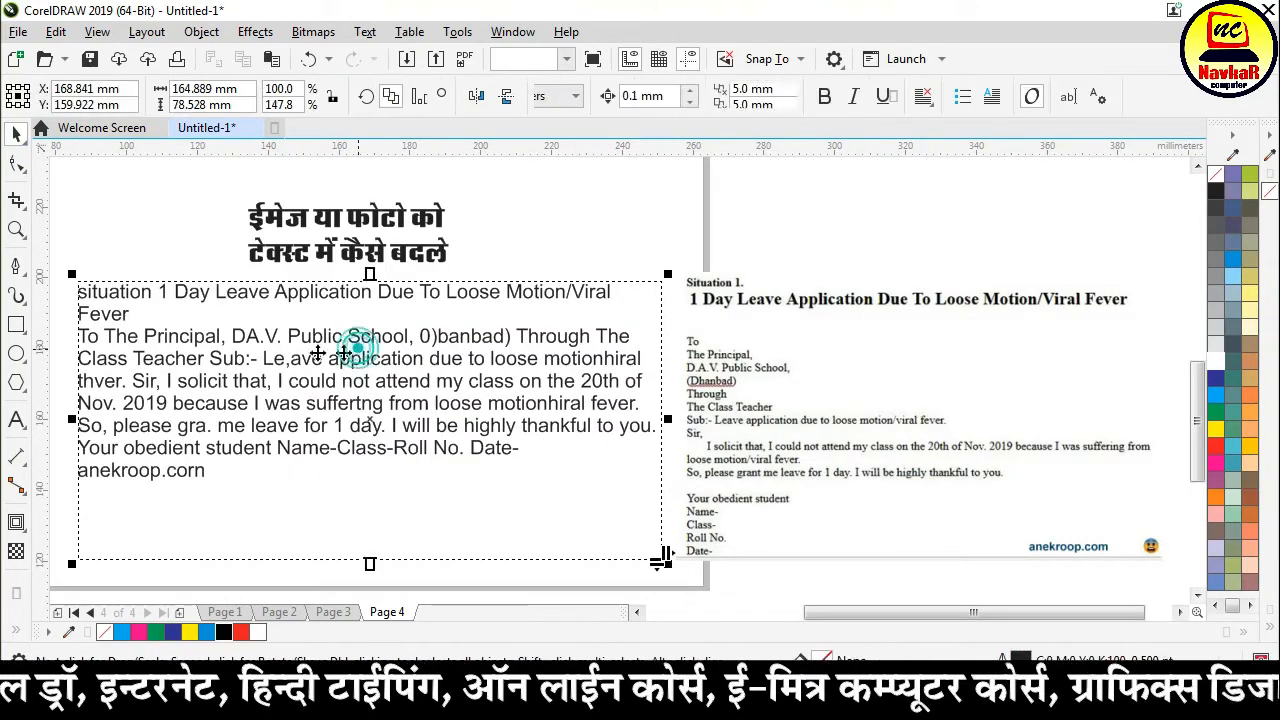
double_click(181, 343)
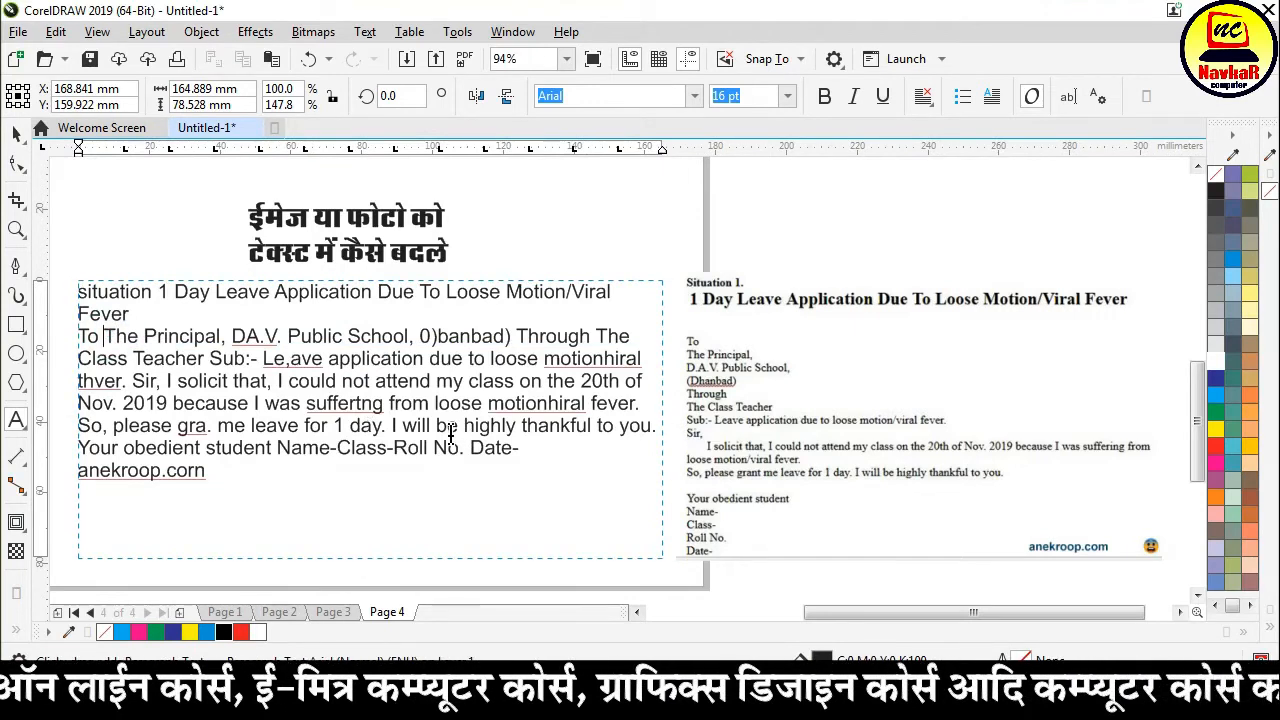
key(Return)
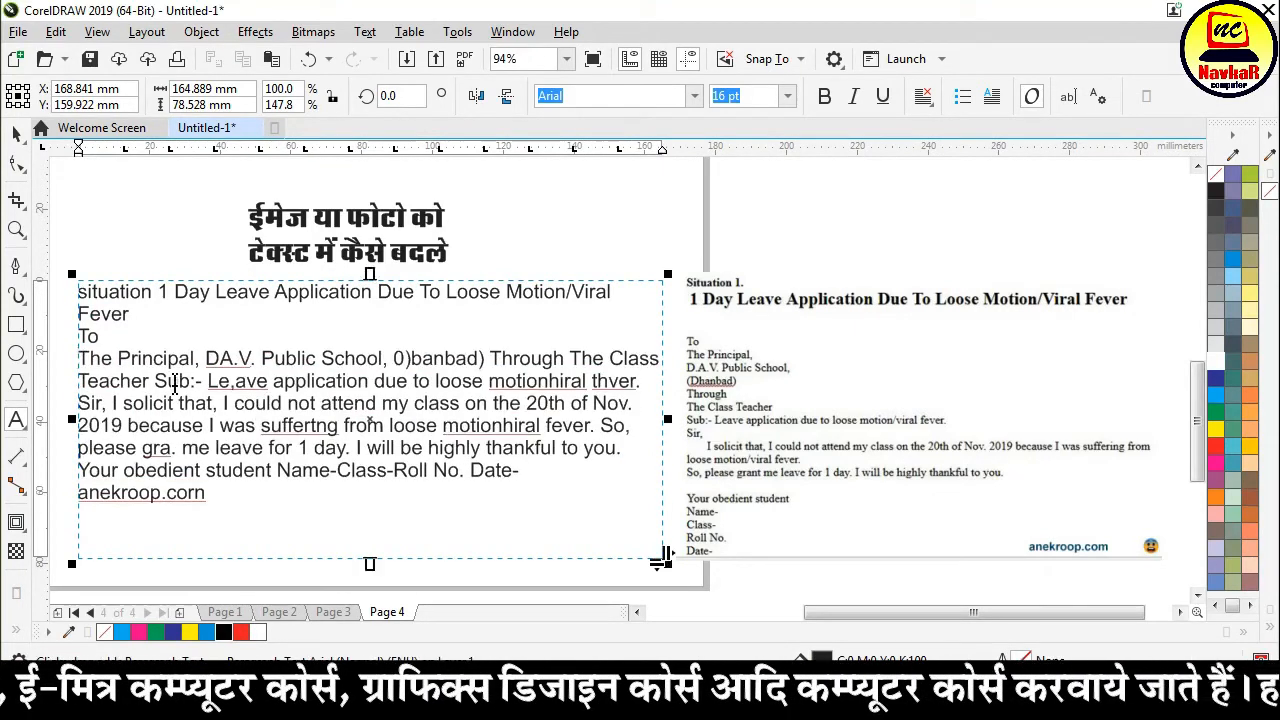
click(206, 358)
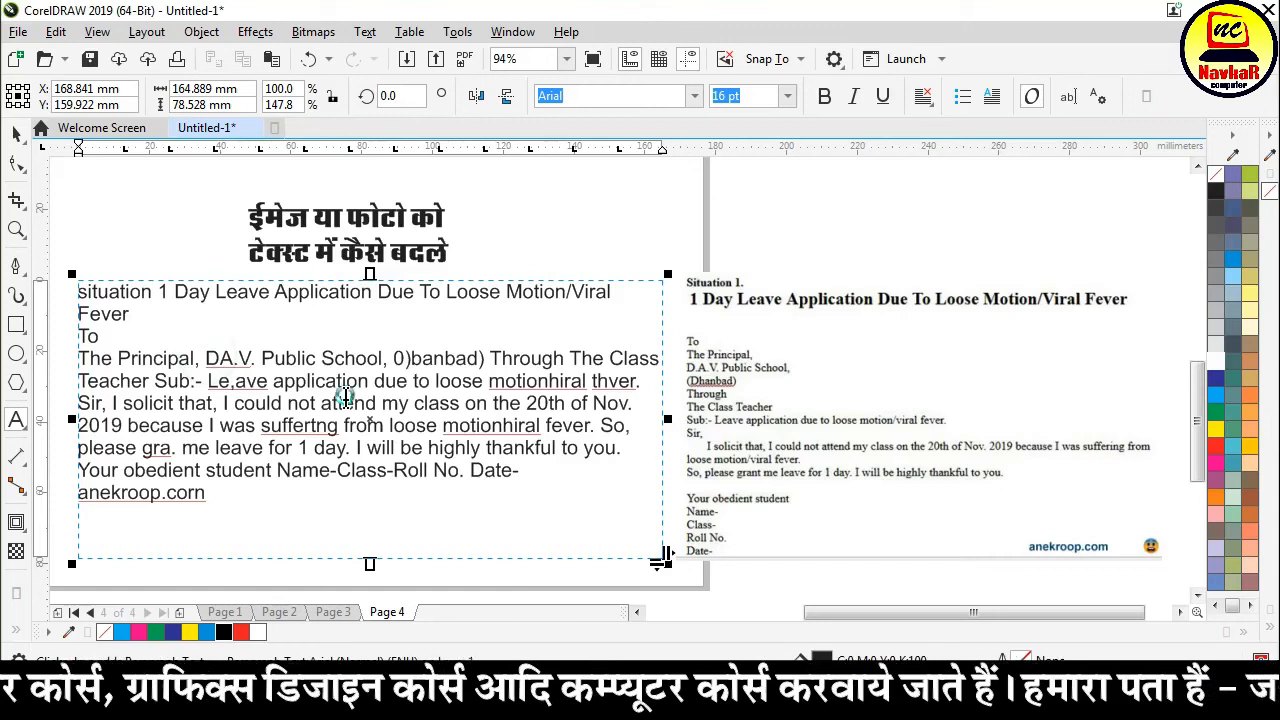
key(Return)
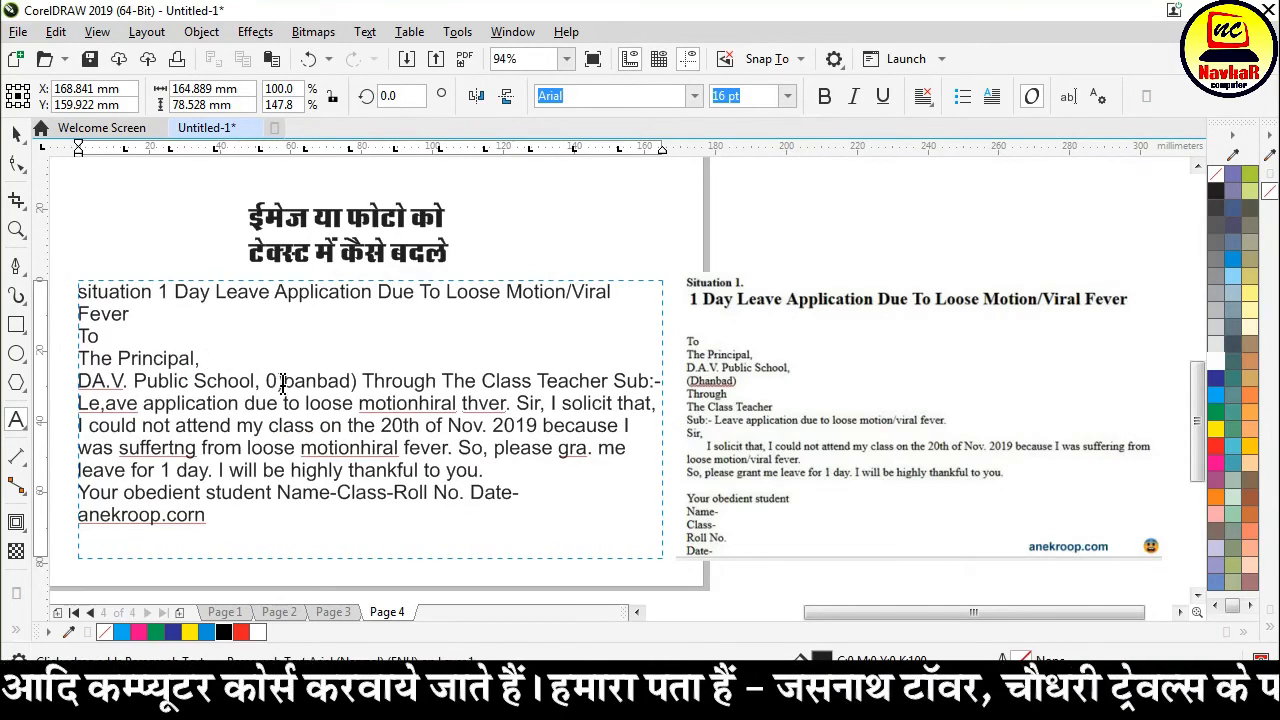
Replace the misread "0)" before "banbad)" with "(" and start "(banbad)" on its own line
click(283, 383)
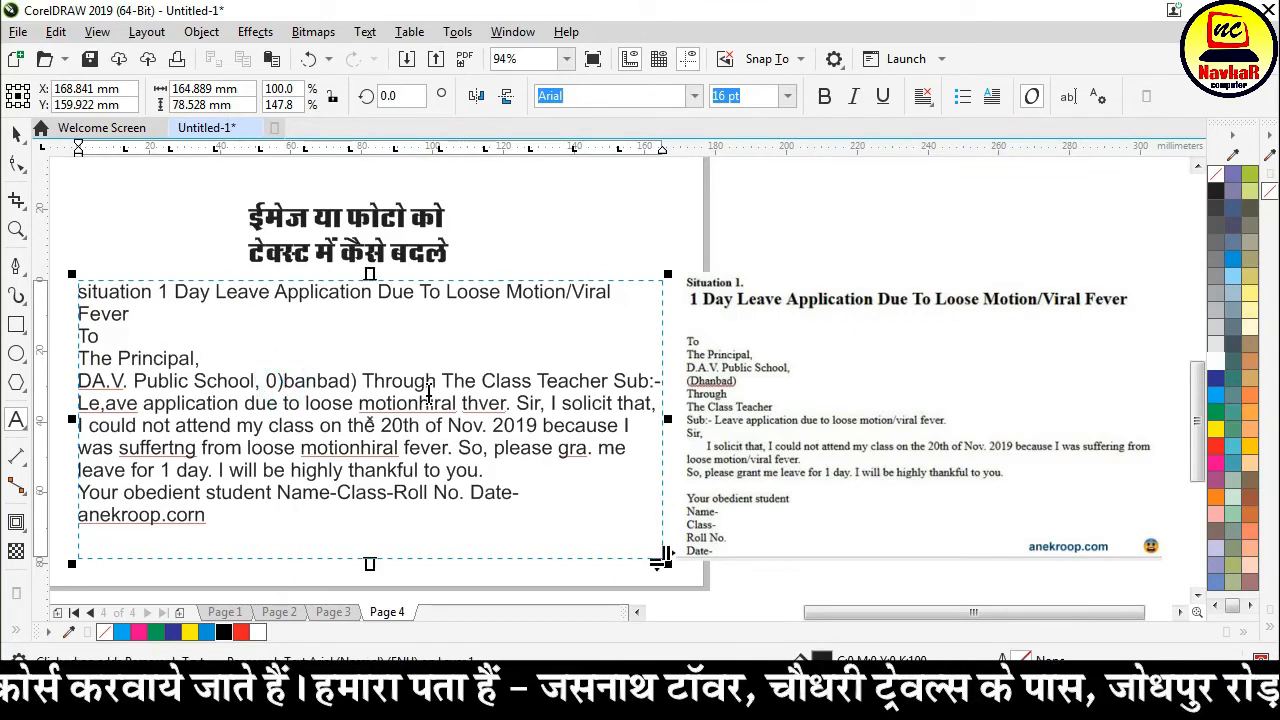
key(BackSpace)
key(BackSpace)
text(()
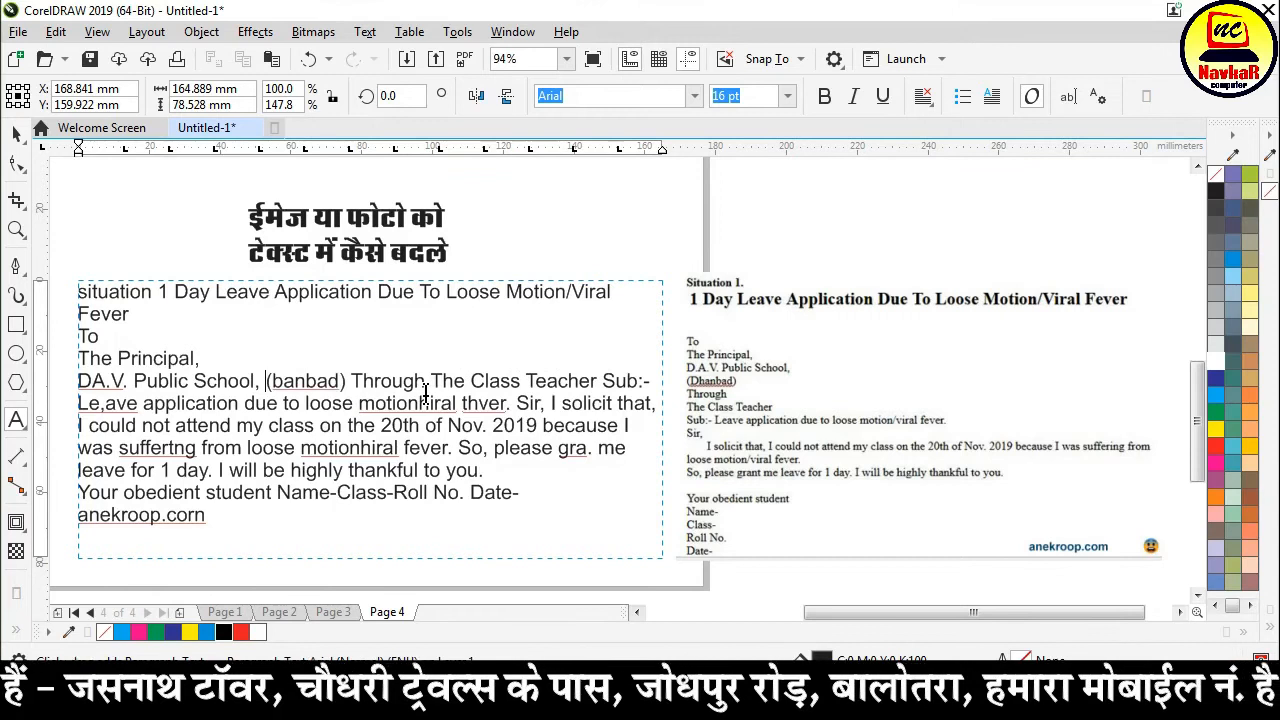
key(Return)
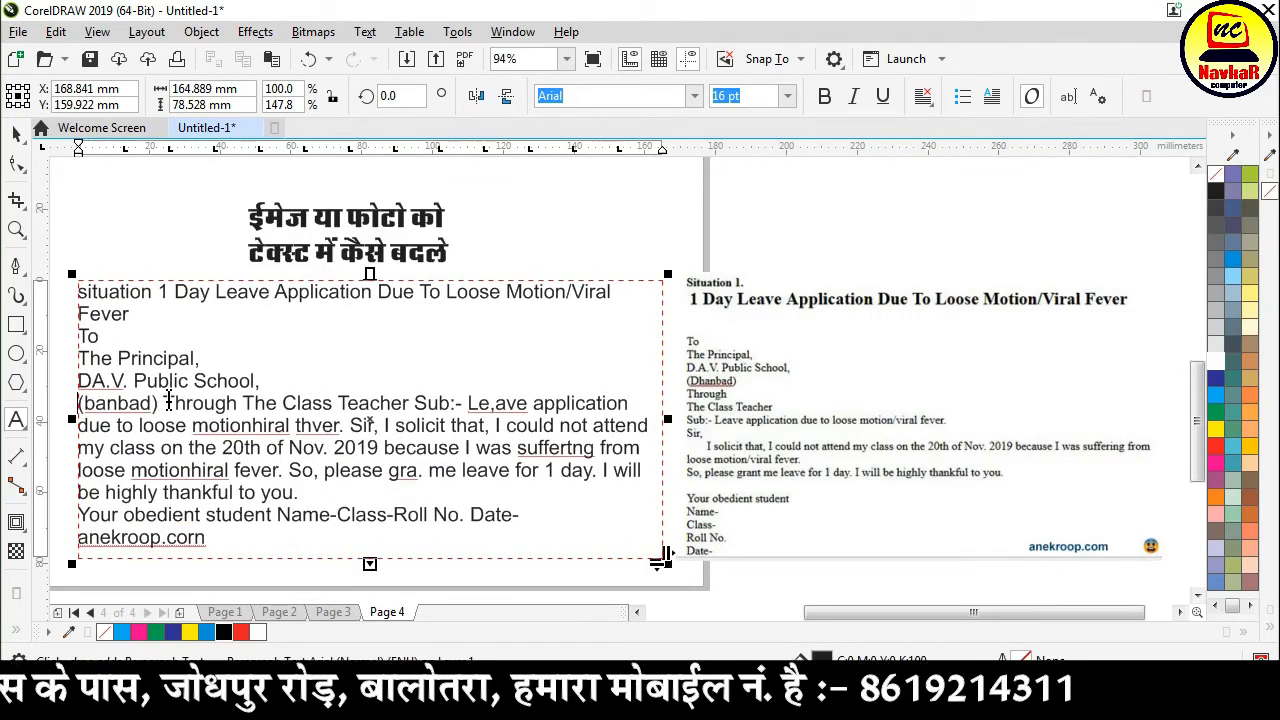
Start new lines at "Through The Class Teacher", "Sub:-" and "Sir,", and put "I solicit that" on an indented line of its own
key(Return)
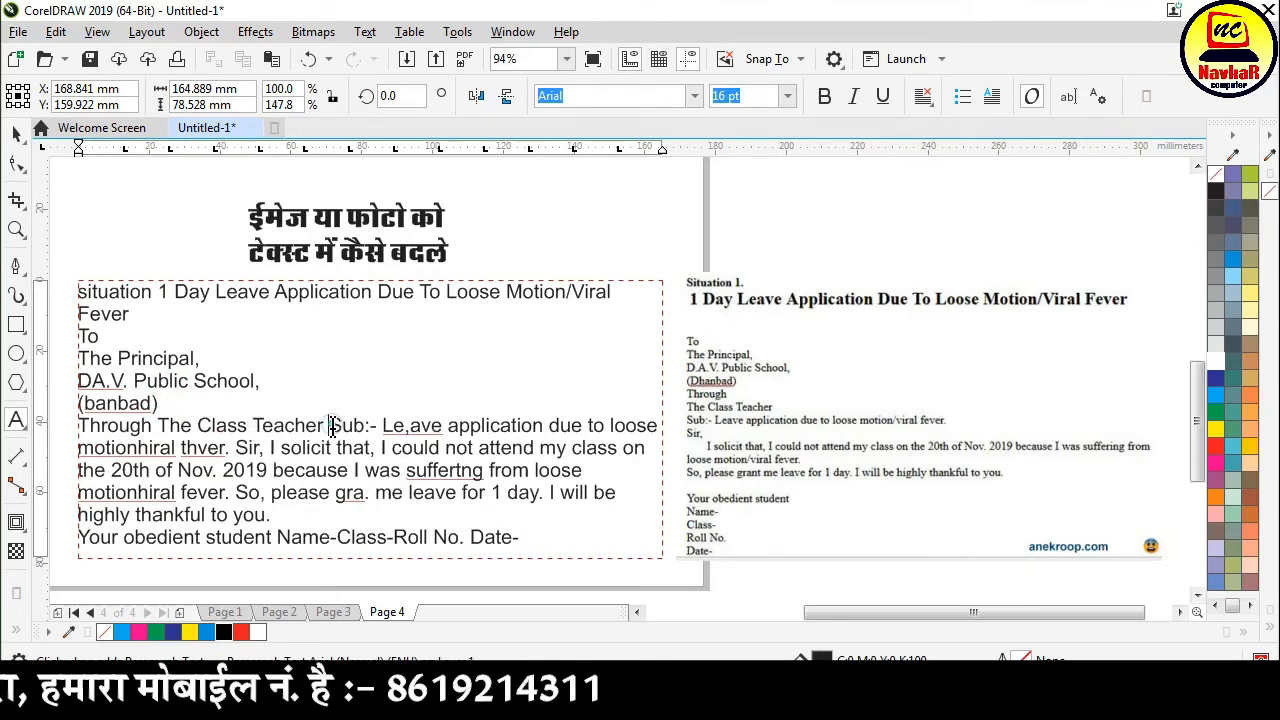
key(Return)
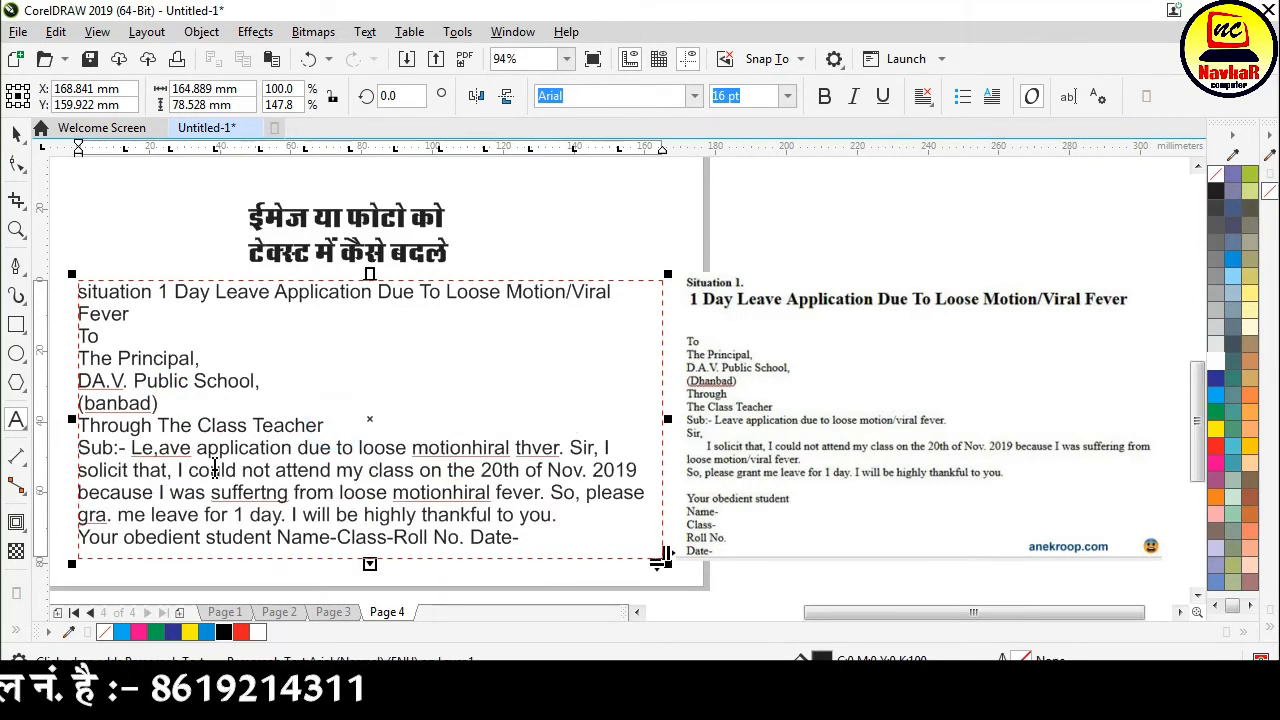
click(573, 447)
key(Return)
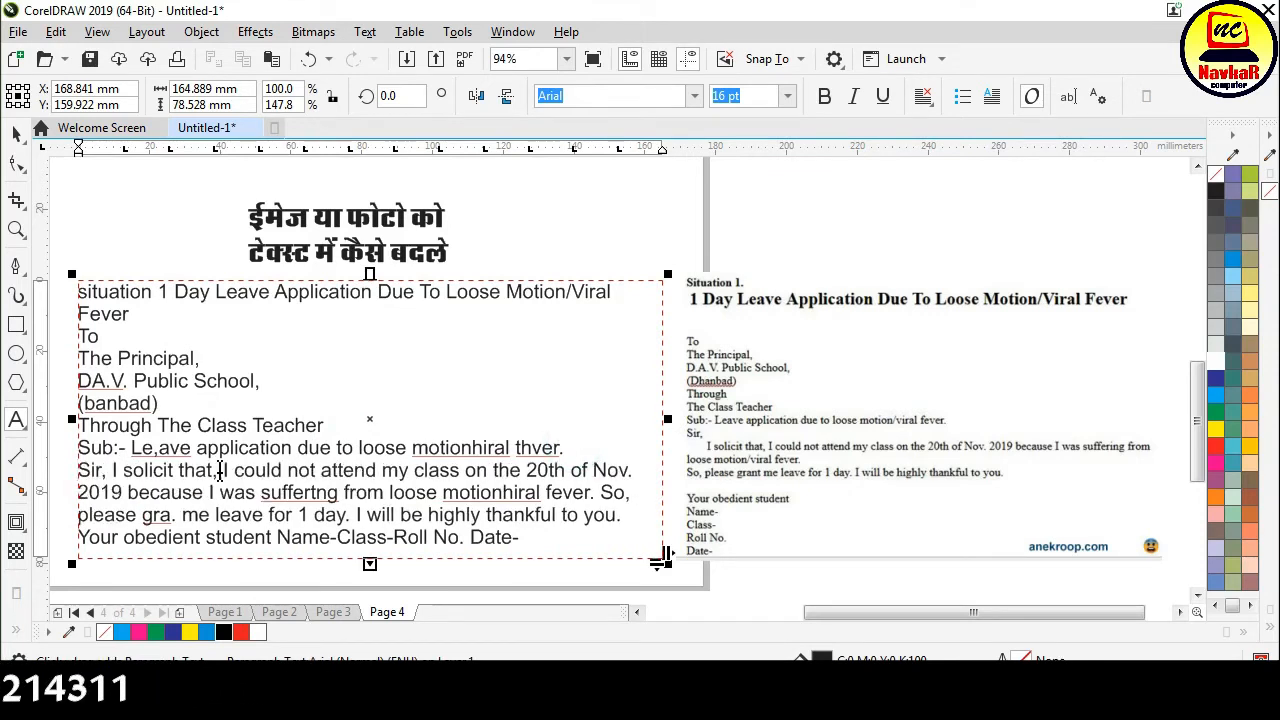
click(118, 469)
key(Return)
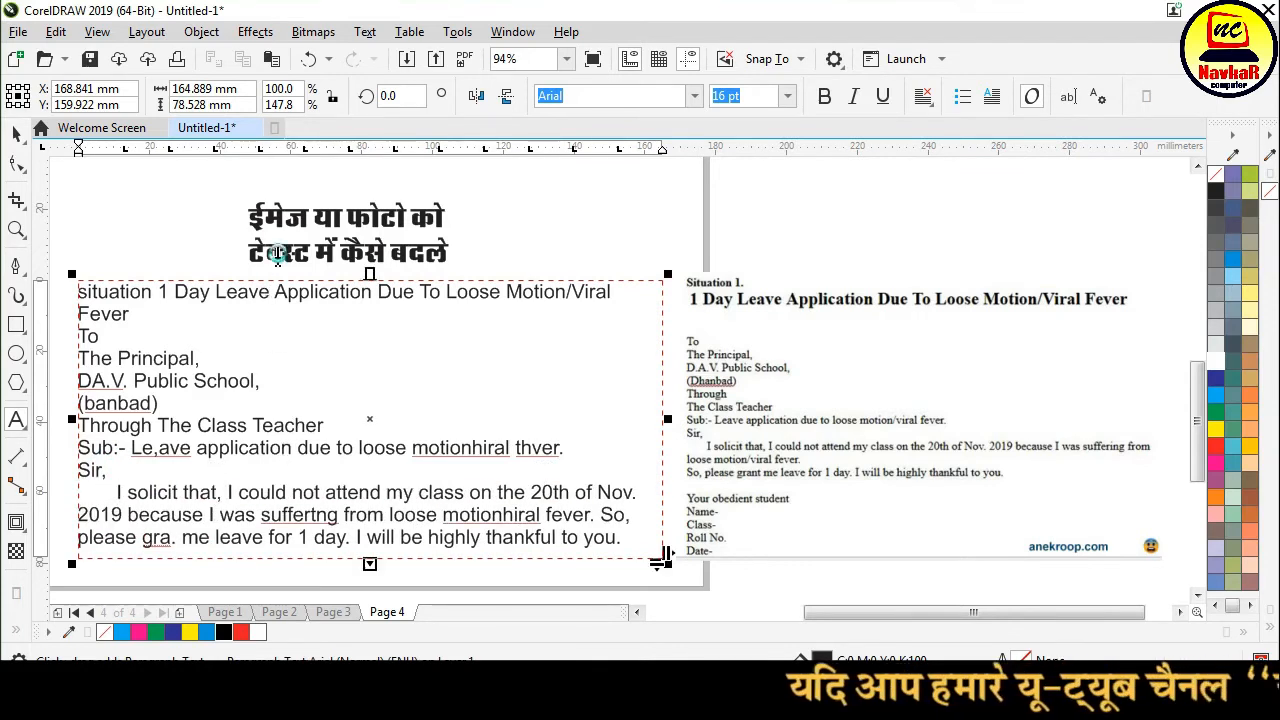
Extend the text frame to about 112 mm high, start "So, please" on a new line and add a blank line before "Your obedient student"
scroll(275, 257, down, 1)
scroll(230, 418, up, 1)
drag(424, 421, 424, 545)
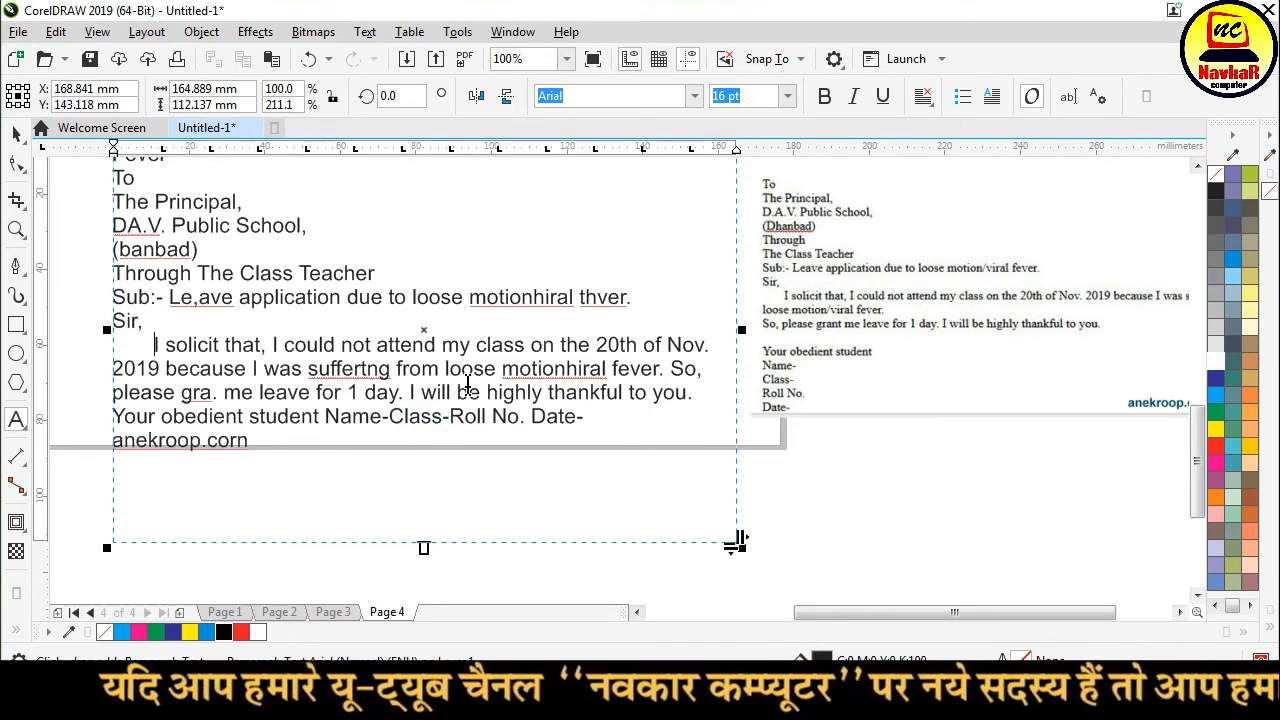
click(673, 370)
key(Return)
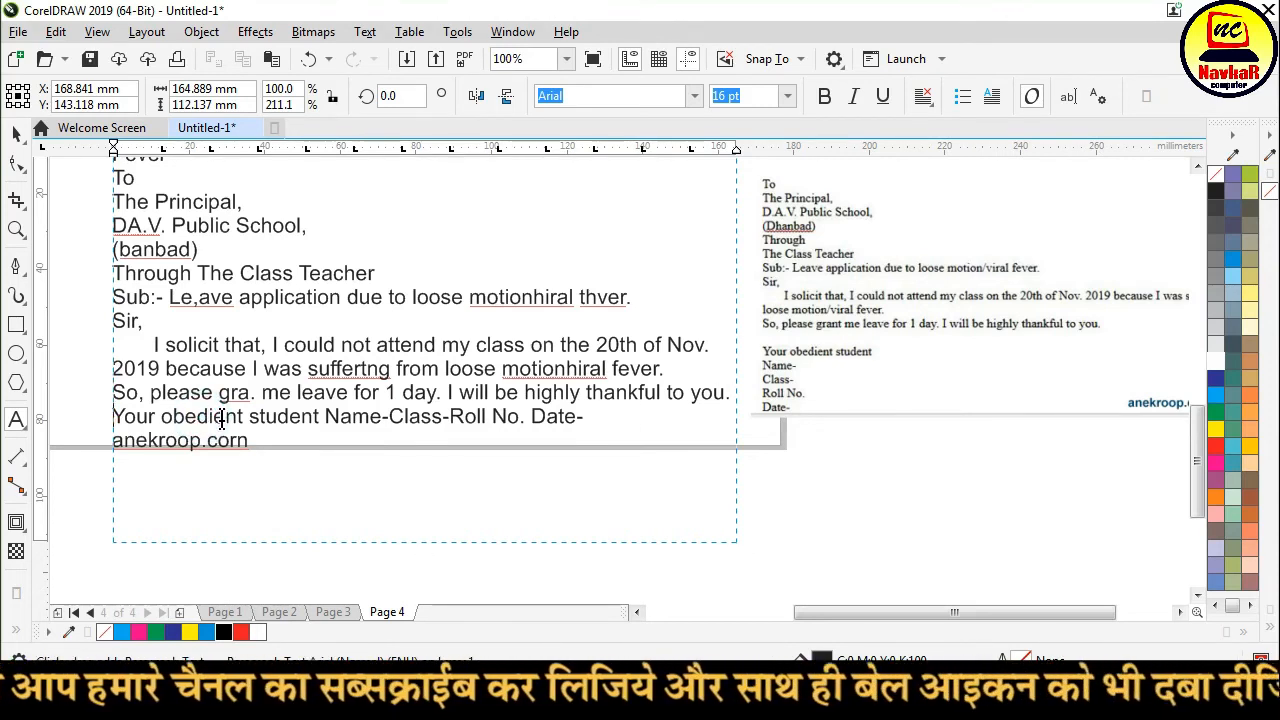
key(Return)
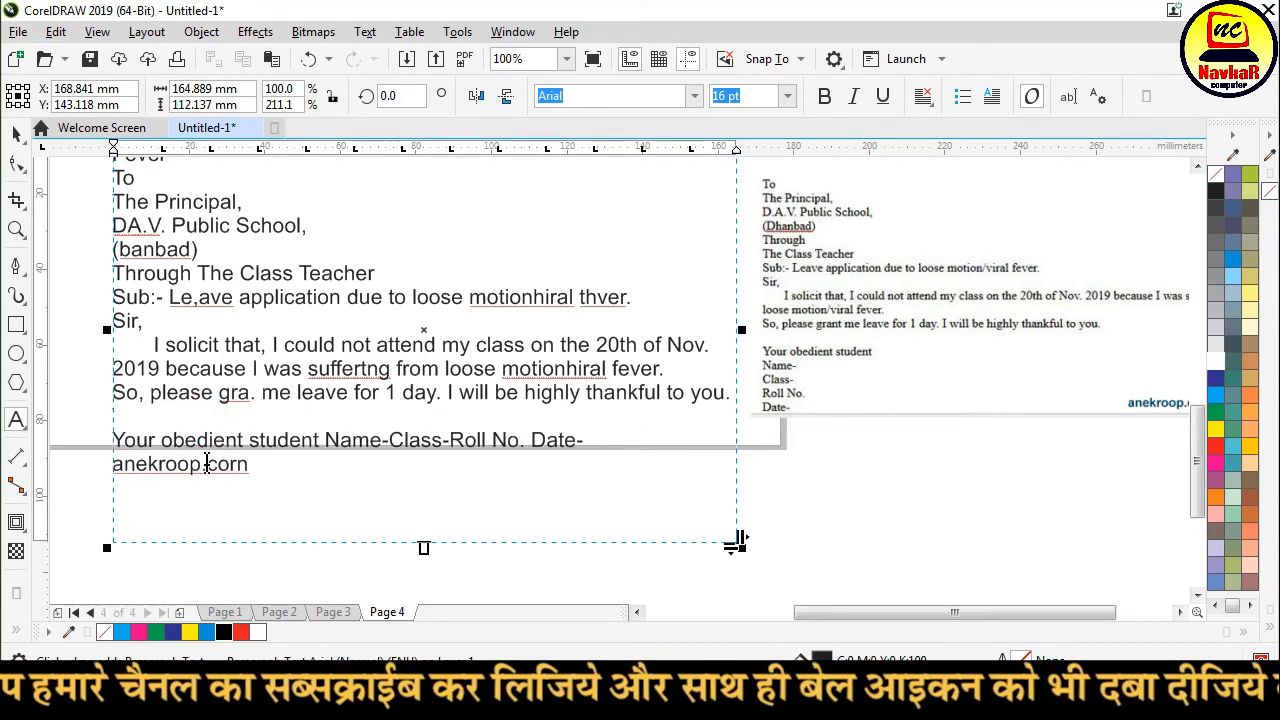
Put "Name-", "Class-", "Roll No." and "Date-" on separate lines and extend the text frame to about 132 mm high
click(326, 442)
key(Return)
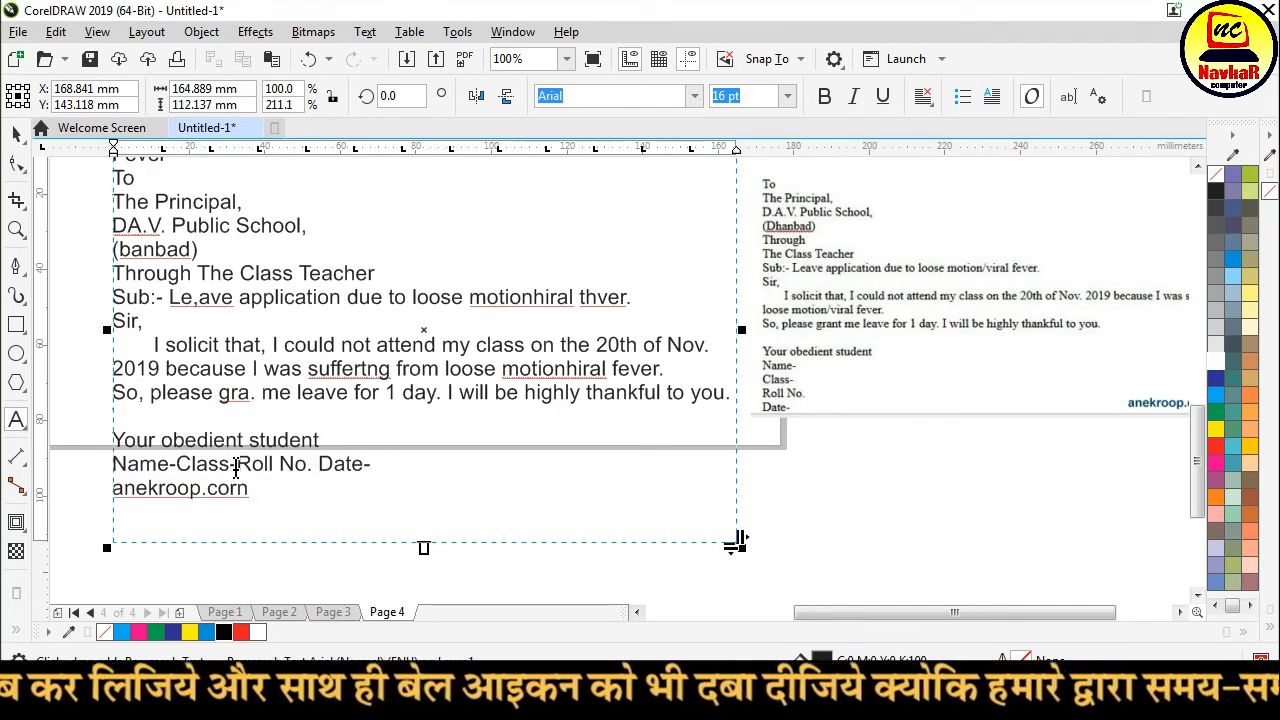
click(179, 463)
key(Return)
click(175, 488)
key(Return)
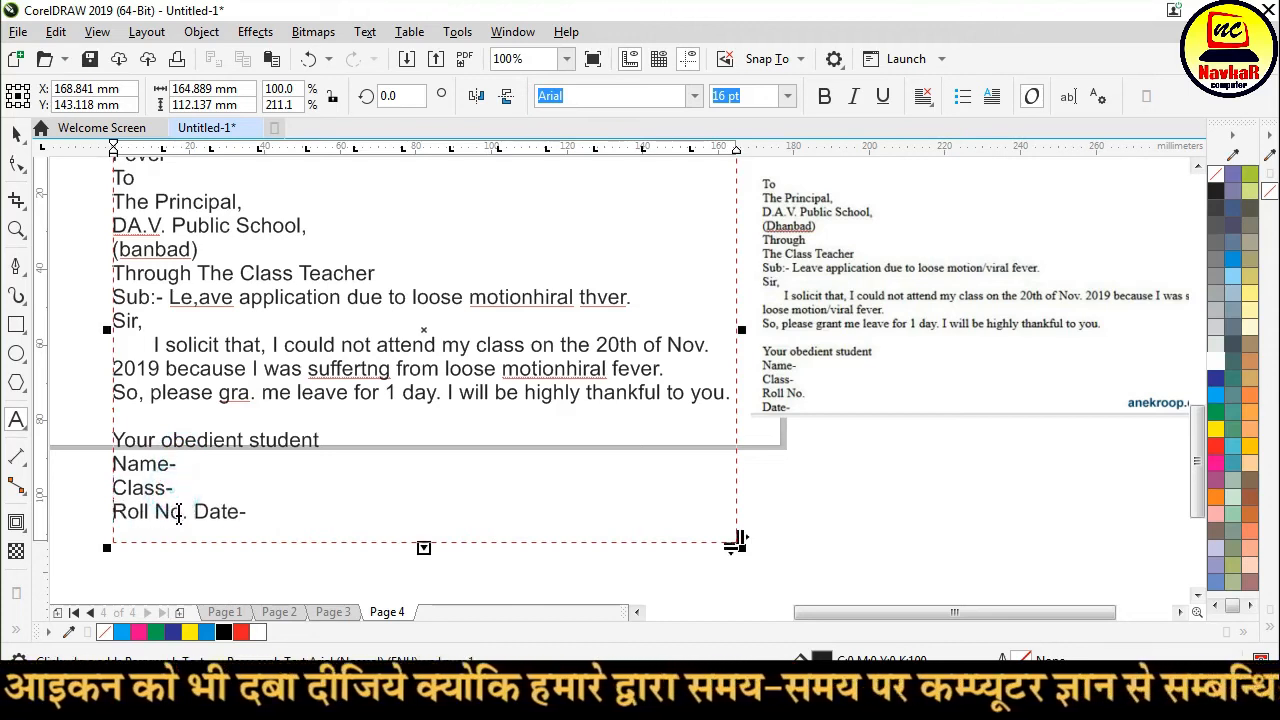
click(199, 512)
key(Return)
drag(424, 550, 423, 574)
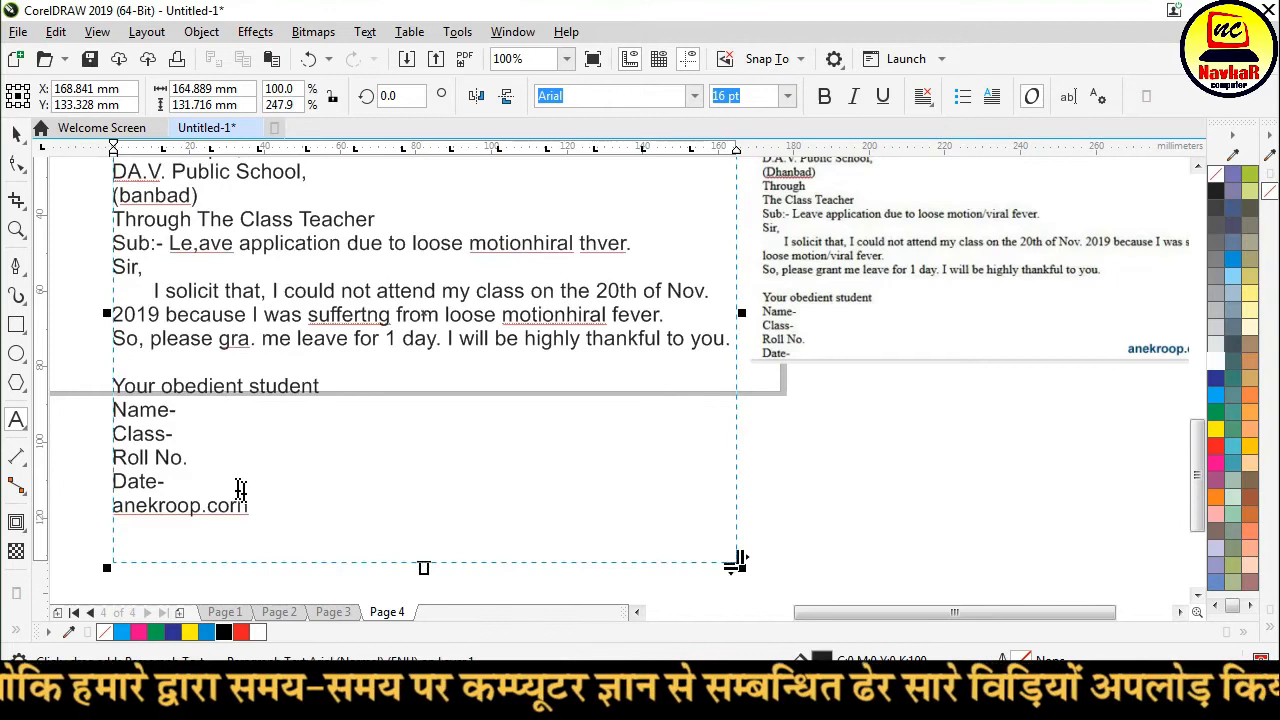
scroll(265, 515, up, 3)
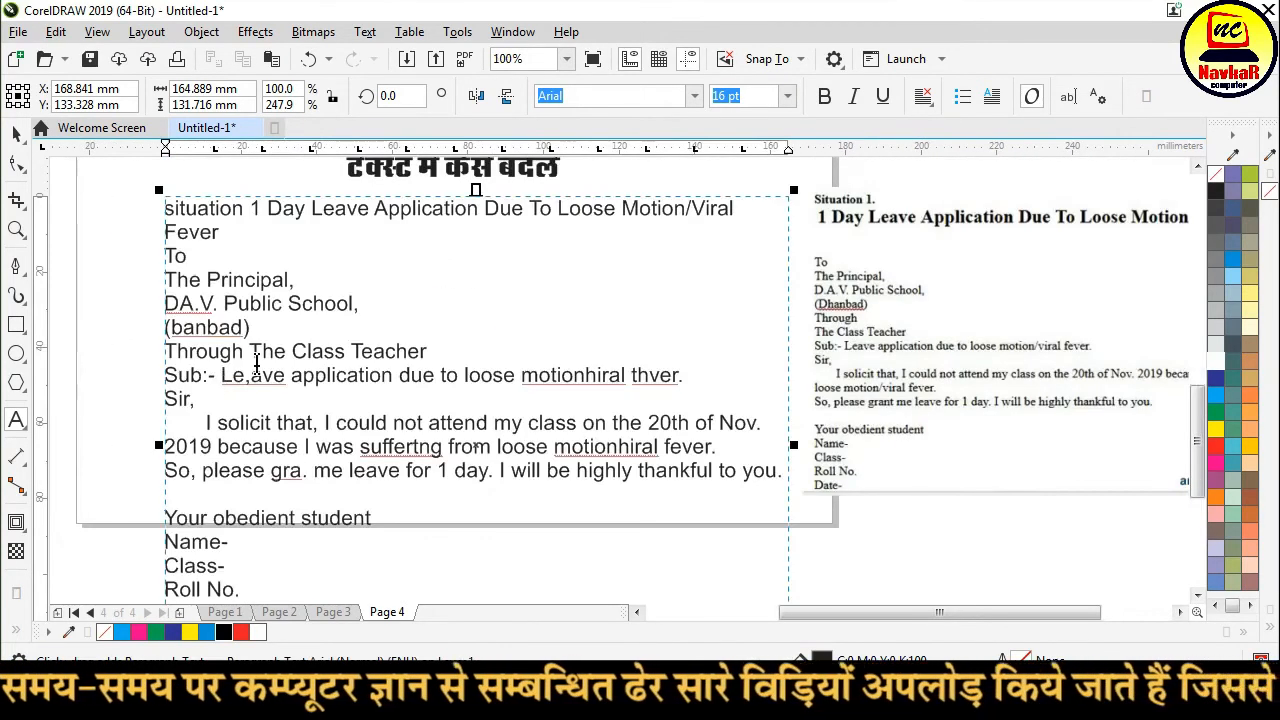
Move the imported leave application image slightly down and closer to the text frame
click(17, 134)
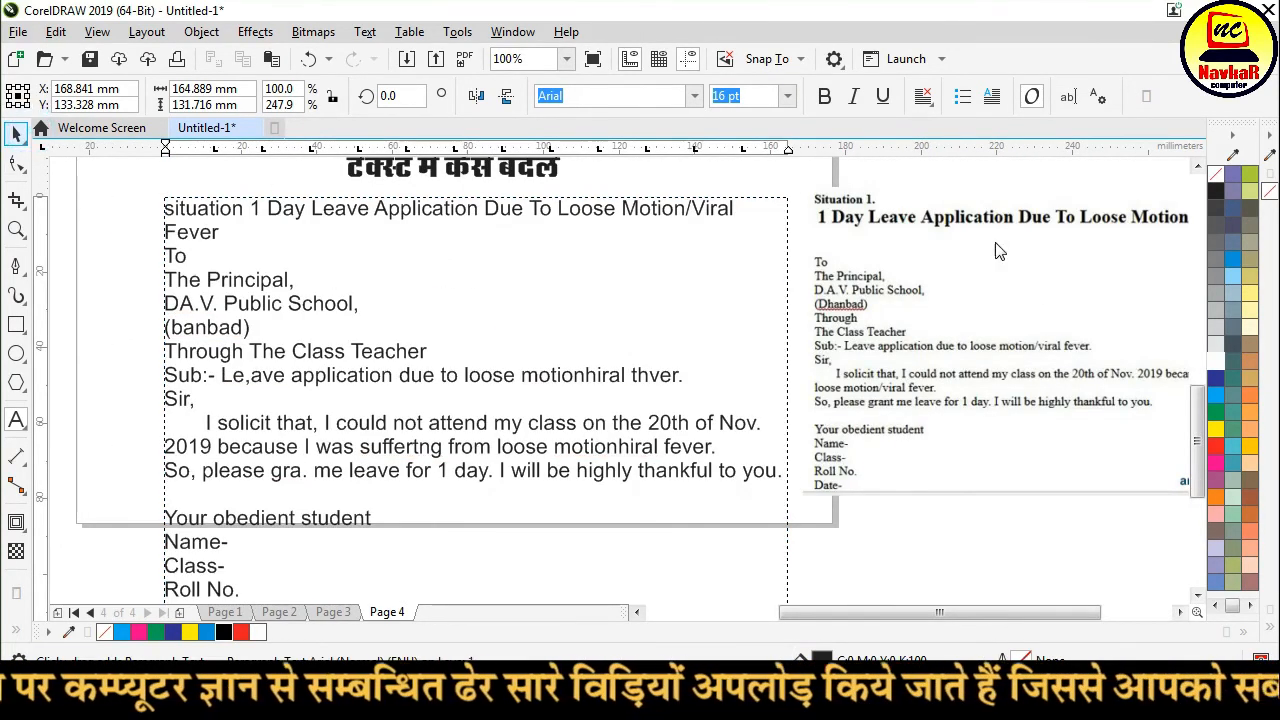
click(960, 326)
drag(937, 346, 917, 387)
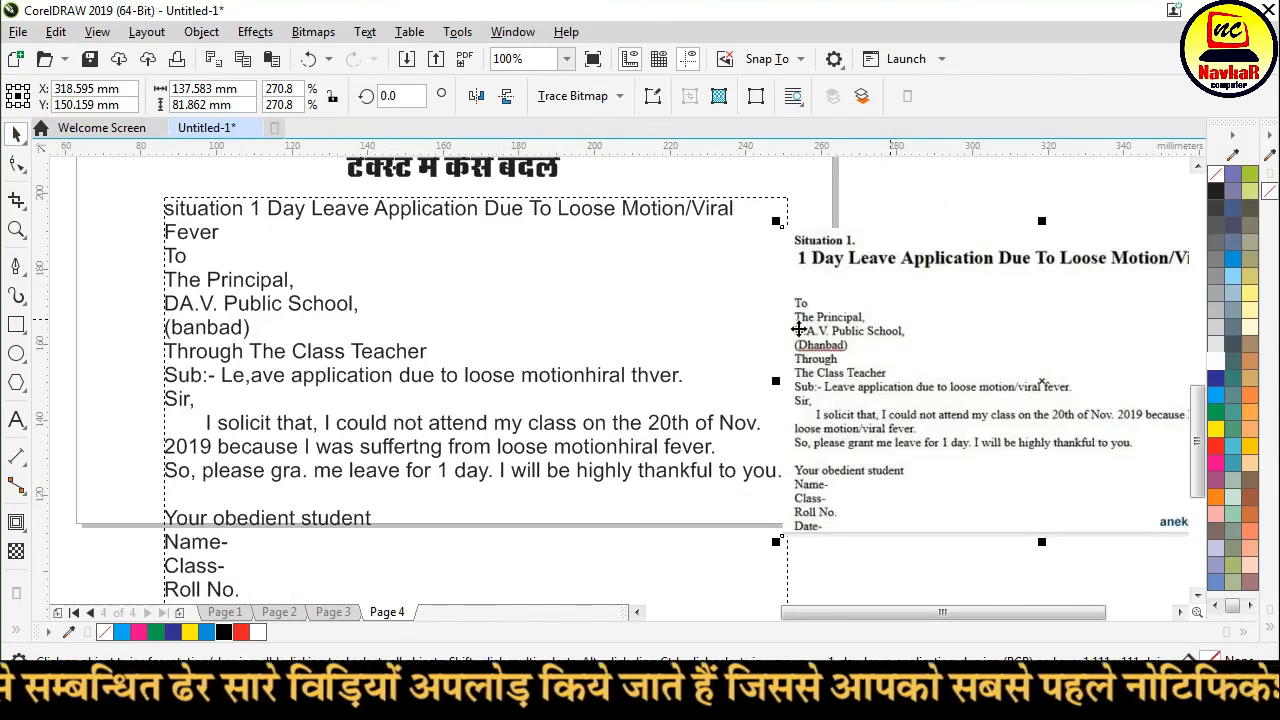
scroll(515, 210, down, 1)
scroll(705, 220, up, 3)
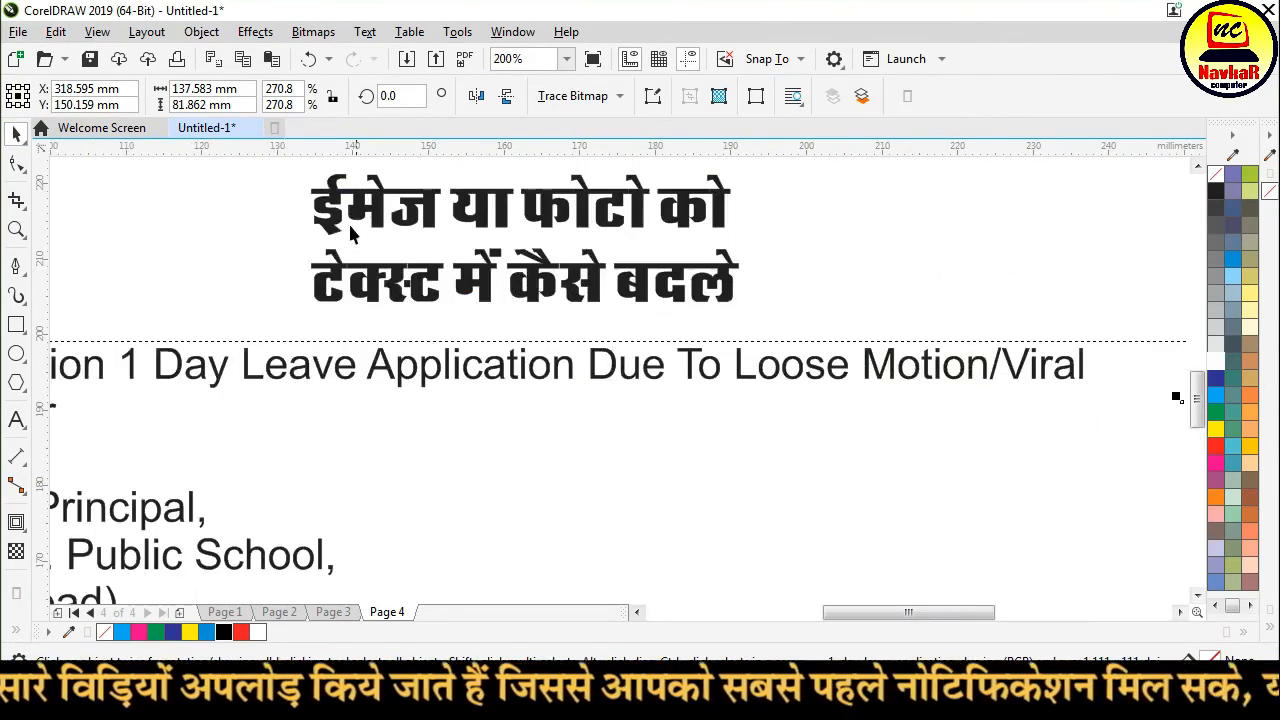